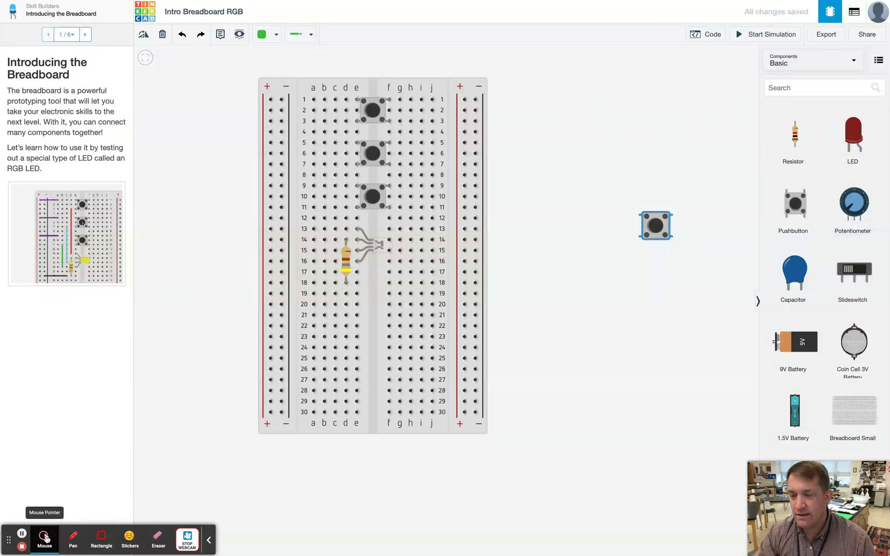
{"action": "left_click", "coordinate": [45, 537]}
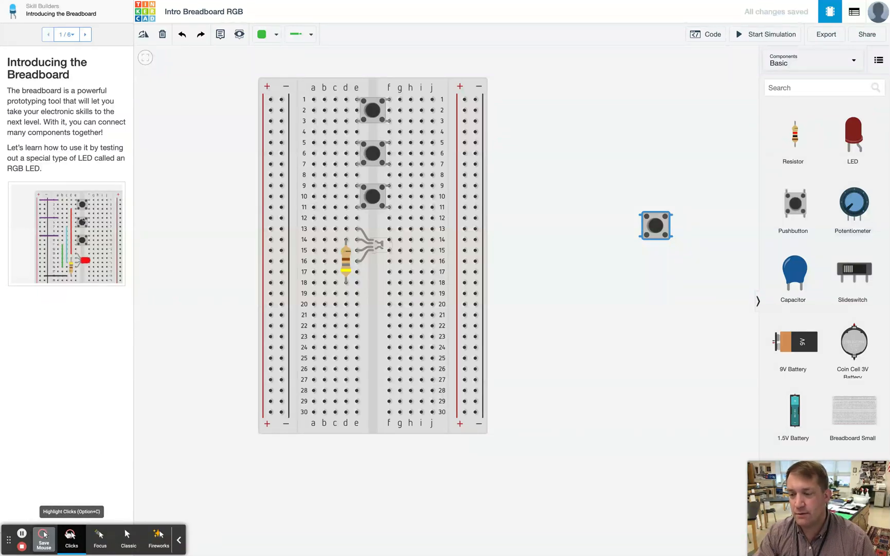
{"action": "left_click", "coordinate": [71, 535]}
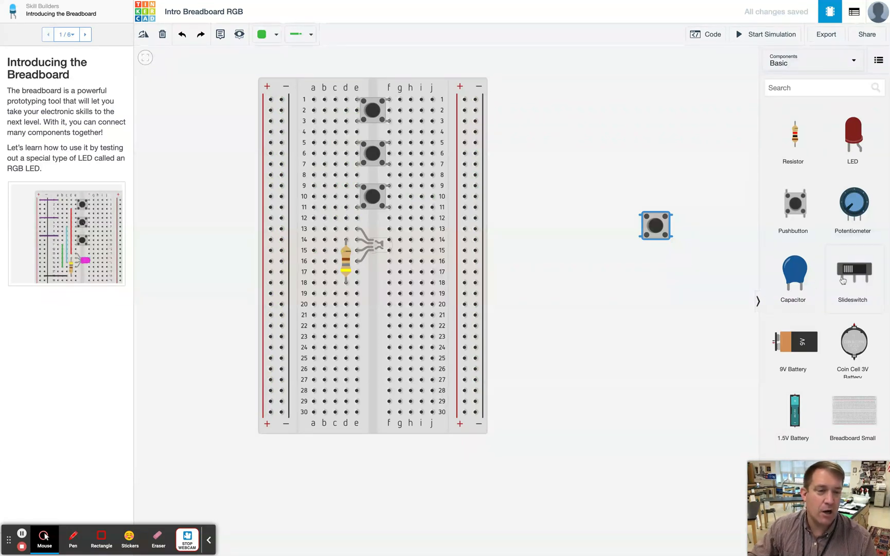
{"action": "left_click", "coordinate": [833, 61]}
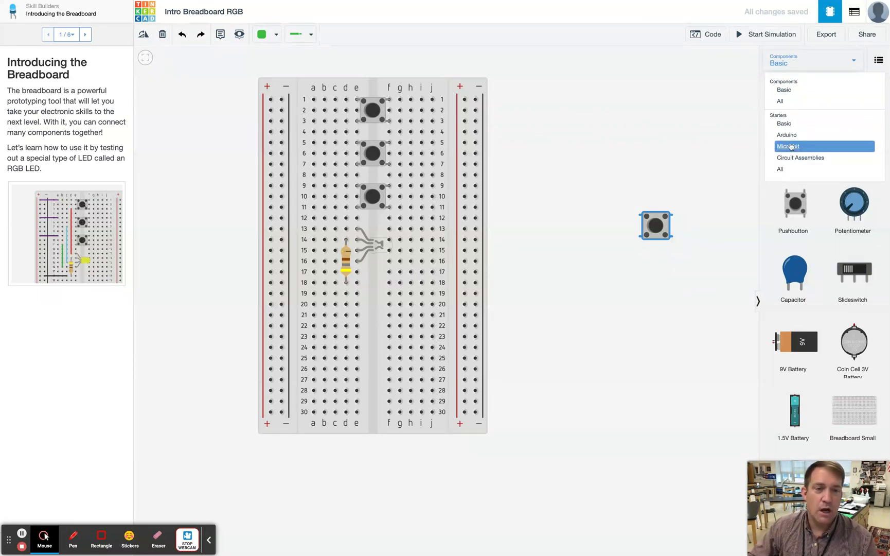
{"action": "left_click", "coordinate": [784, 90]}
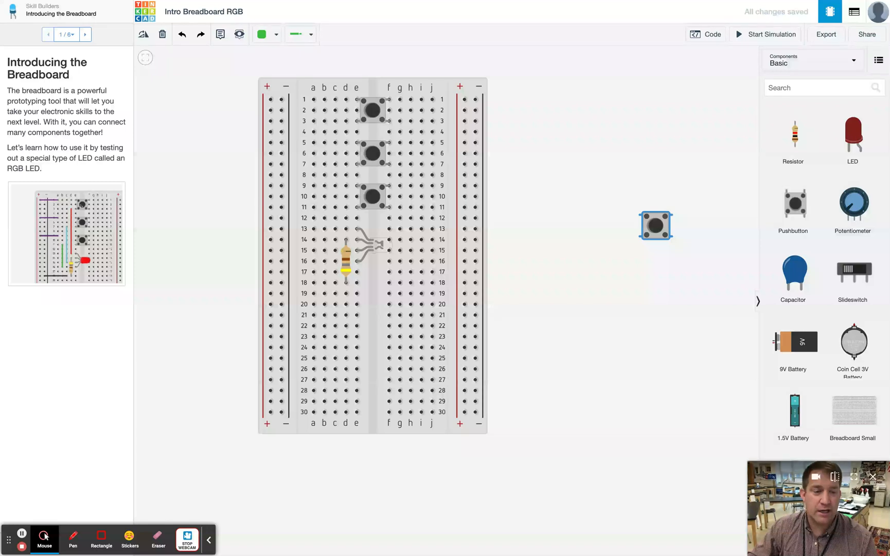
{"action": "left_click_drag", "start_coordinate": [862, 415], "coordinate": [572, 220]}
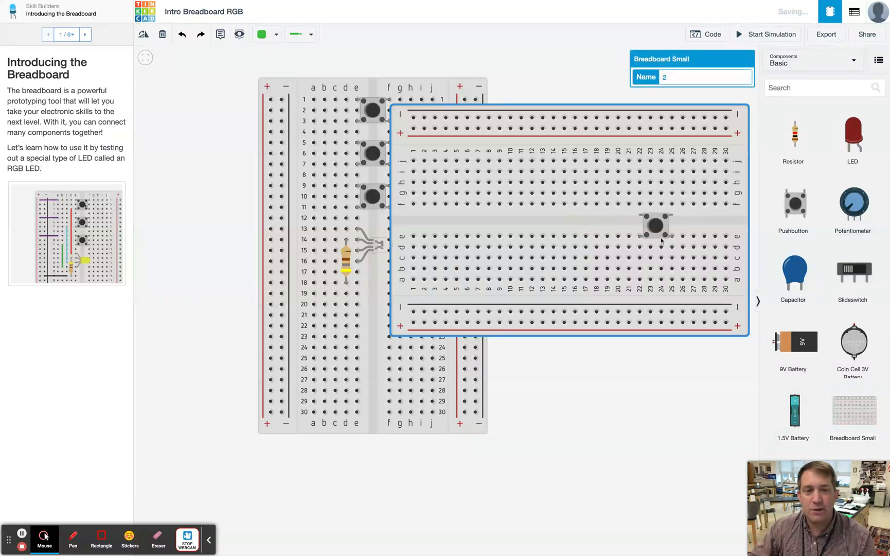
- Delete the loose pushbutton lying on the canvas beside the breadboard
{"action": "left_click", "coordinate": [654, 223]}
{"action": "key", "text": "Delete"}
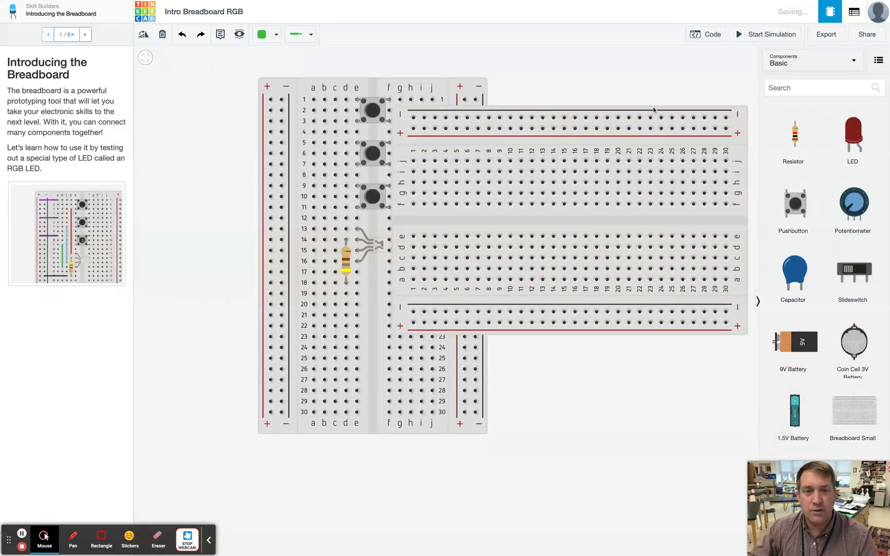
{"action": "left_click_drag", "start_coordinate": [653, 107], "coordinate": [650, 109]}
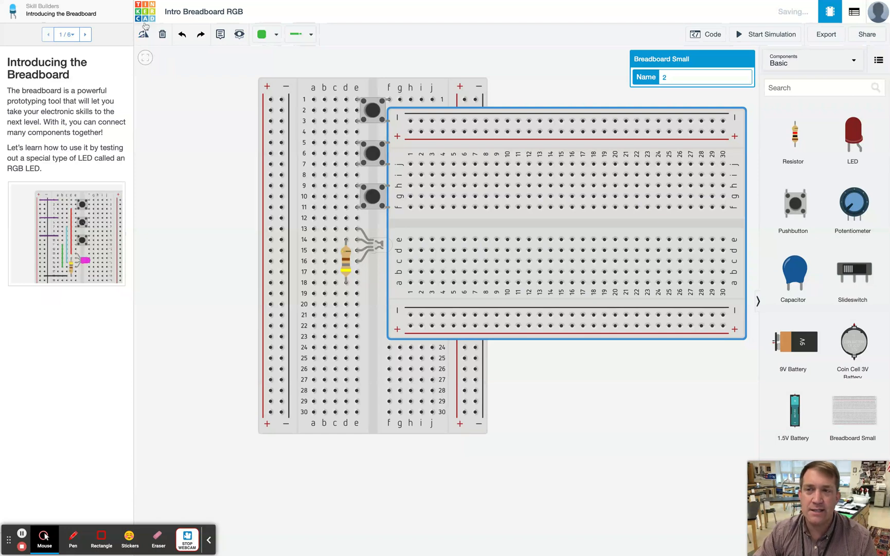
{"action": "left_click", "coordinate": [144, 37]}
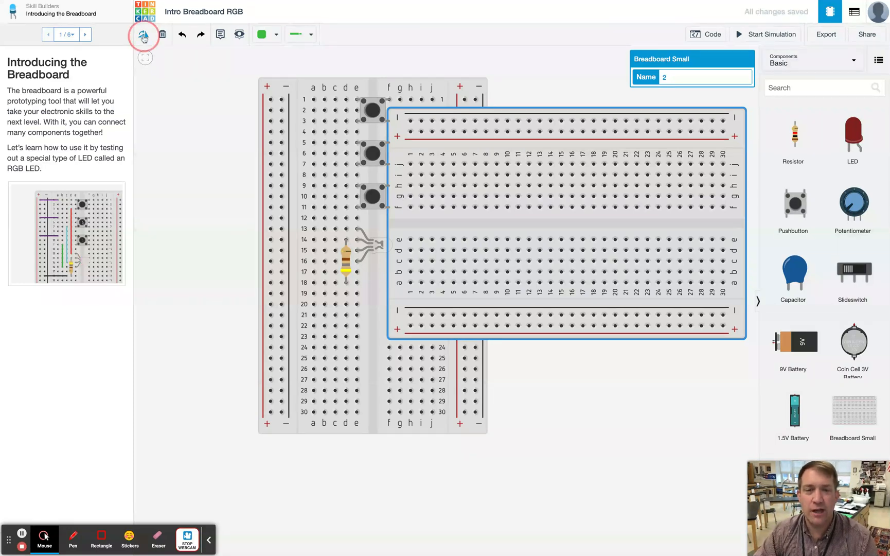
{"action": "left_click", "coordinate": [143, 36]}
{"action": "left_click", "coordinate": [144, 36]}
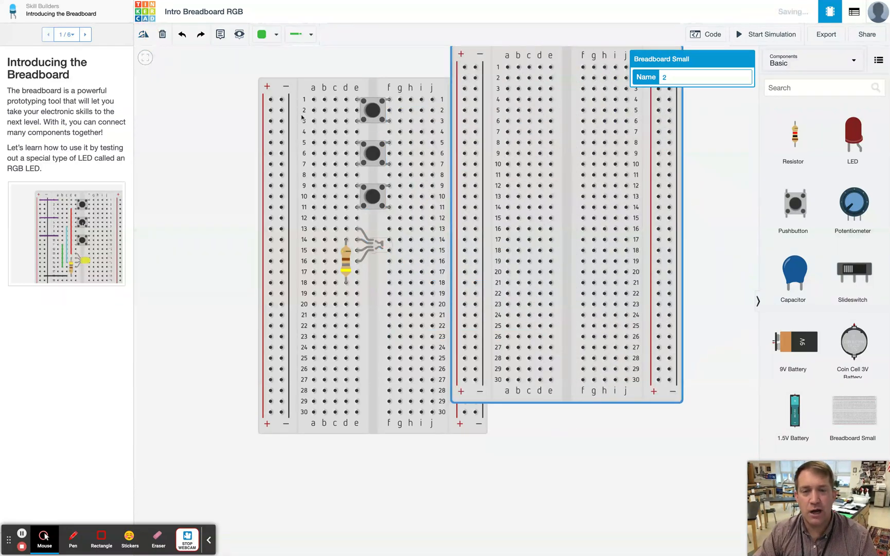
{"action": "left_click_drag", "start_coordinate": [542, 50], "coordinate": [585, 86]}
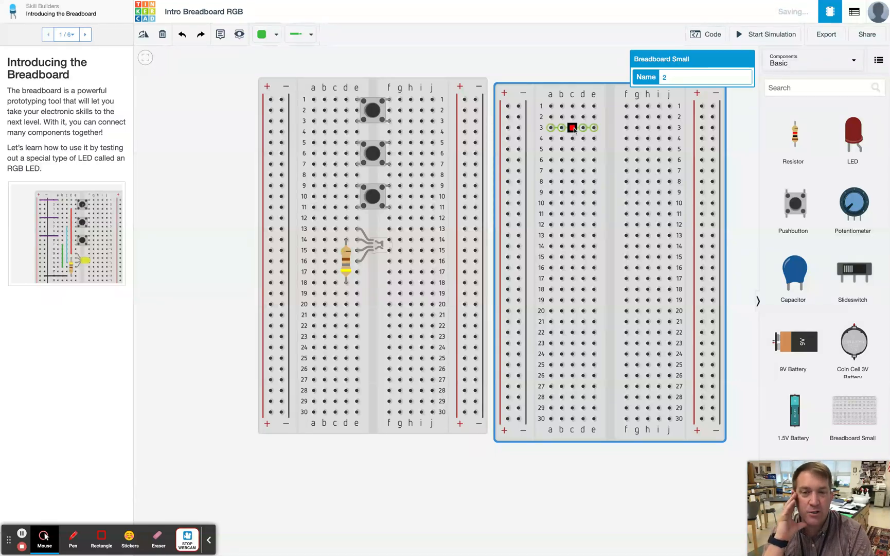
{"action": "key", "text": "Delete"}
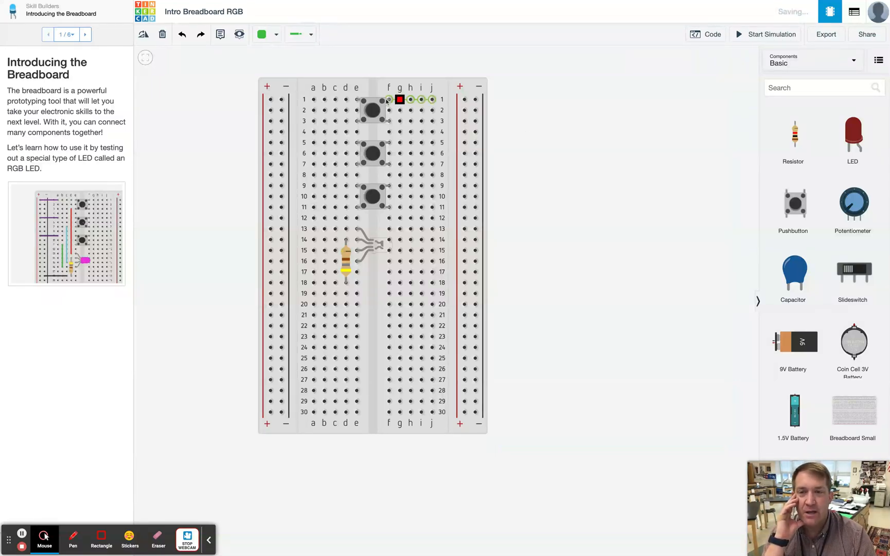
- Move the main breadboard higher on the canvas
{"action": "scroll", "coordinate": [379, 112], "scroll_direction": "up", "scroll_amount": 3}
{"action": "left_click", "coordinate": [379, 112]}
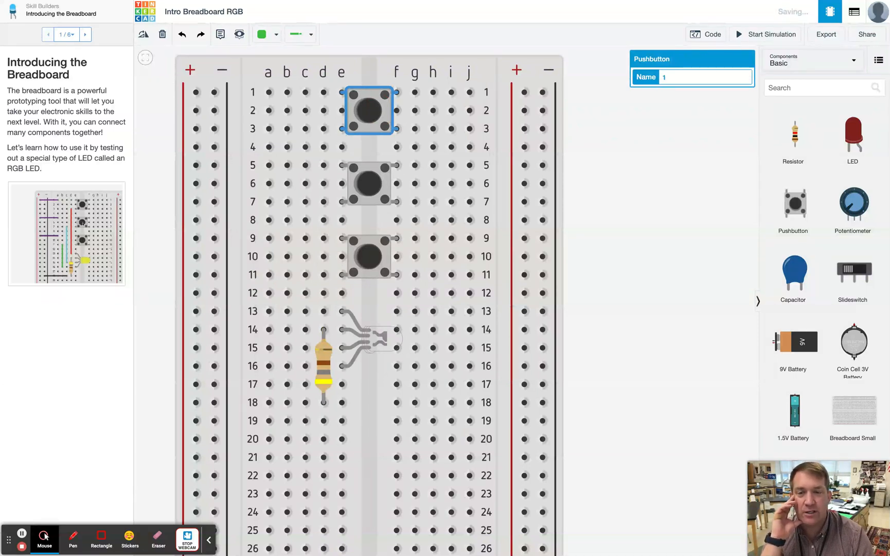
{"action": "left_click", "coordinate": [661, 158]}
{"action": "scroll", "coordinate": [634, 161], "scroll_direction": "down", "scroll_amount": 2}
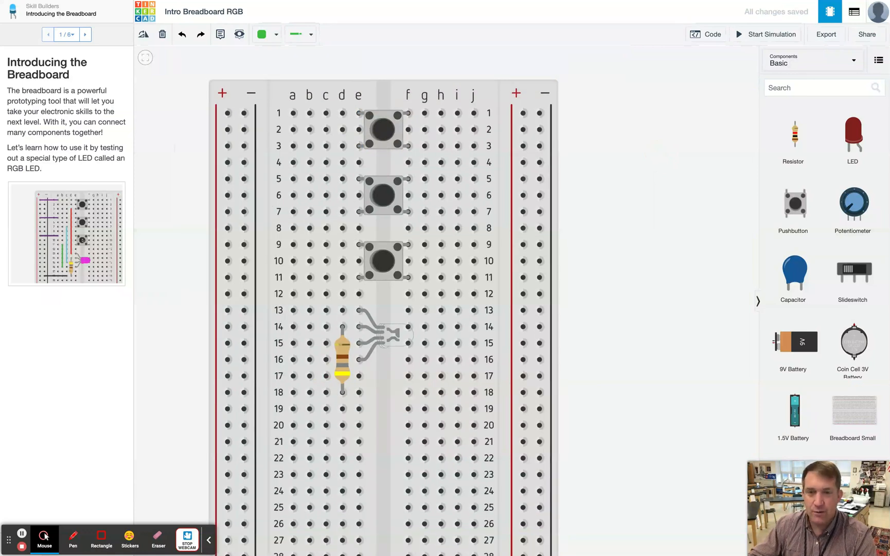
{"action": "scroll", "coordinate": [634, 161], "scroll_direction": "down", "scroll_amount": 3}
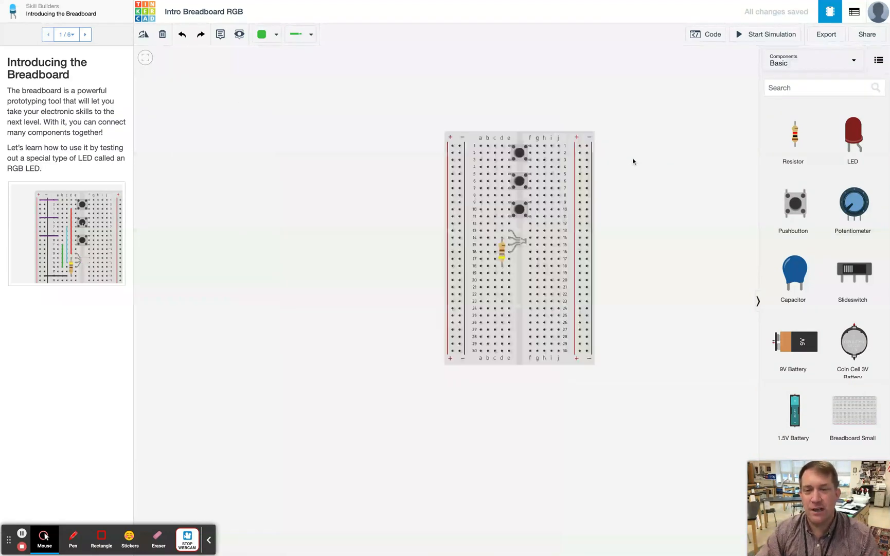
{"action": "scroll", "coordinate": [633, 161], "scroll_direction": "up", "scroll_amount": 5}
{"action": "scroll", "coordinate": [633, 161], "scroll_direction": "down", "scroll_amount": 4}
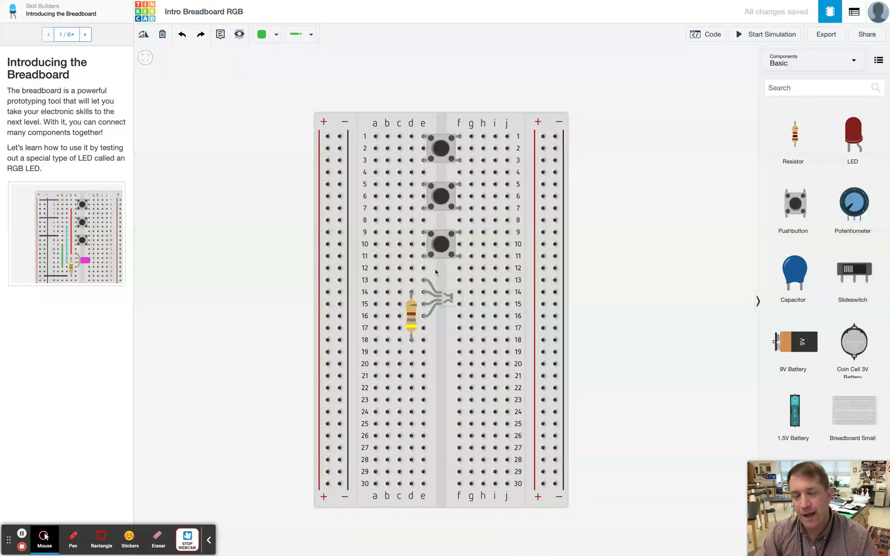
{"action": "left_click_drag", "start_coordinate": [379, 120], "coordinate": [373, 68]}
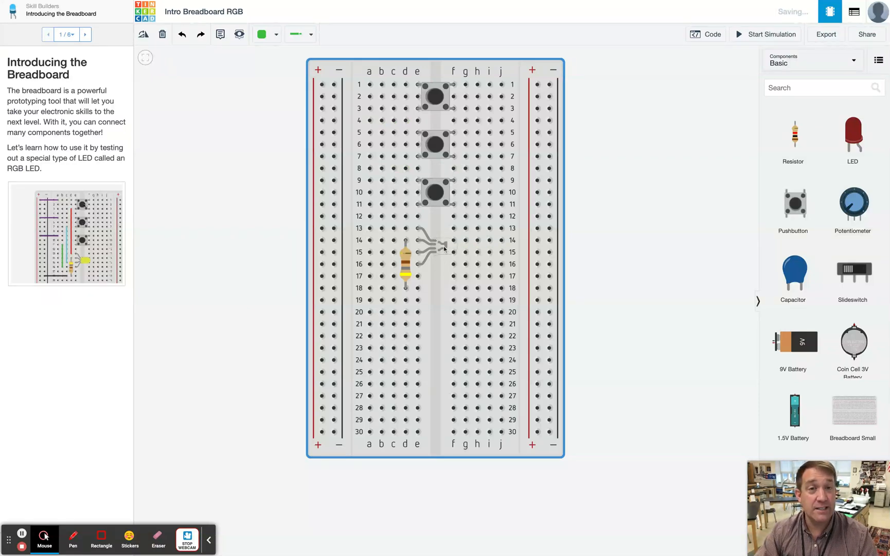
{"action": "scroll", "coordinate": [439, 96], "scroll_direction": "up", "scroll_amount": 1}
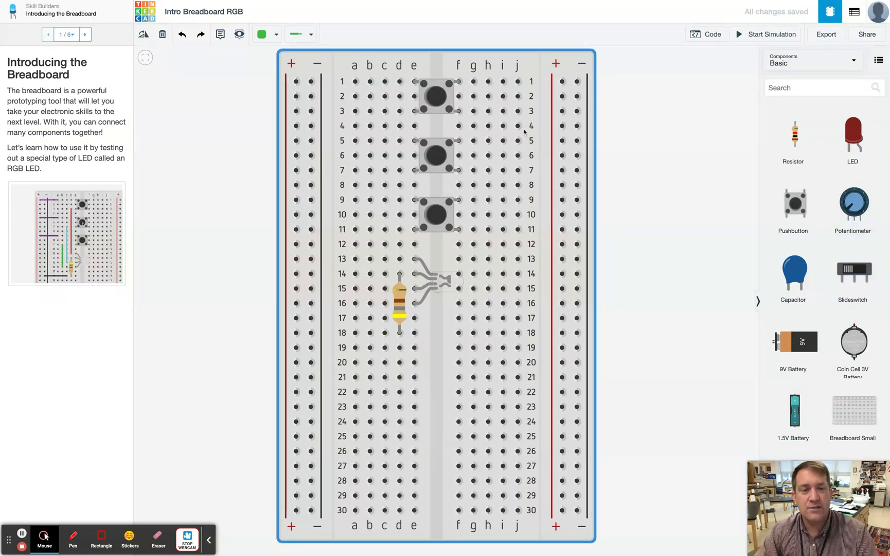
{"action": "left_click_drag", "start_coordinate": [799, 209], "coordinate": [503, 148]}
{"action": "scroll", "coordinate": [509, 146], "scroll_direction": "down", "scroll_amount": 1}
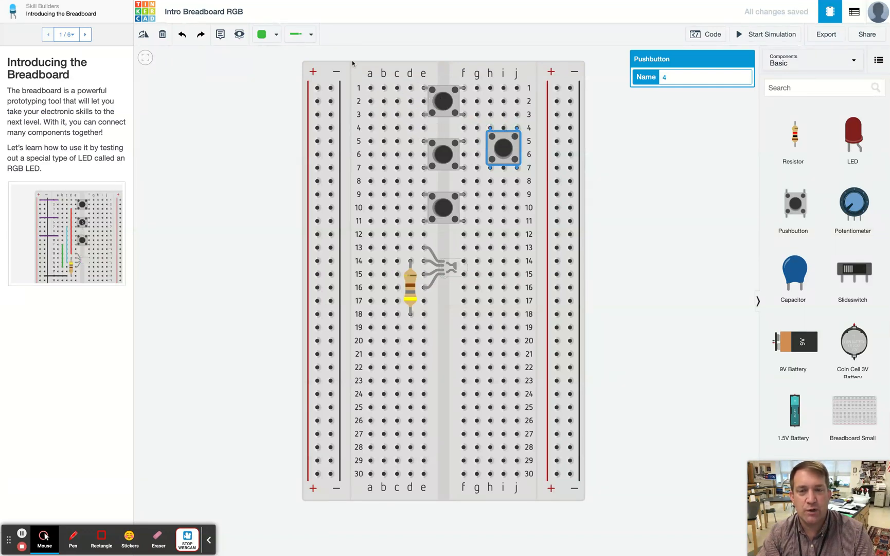
{"action": "left_click", "coordinate": [143, 34]}
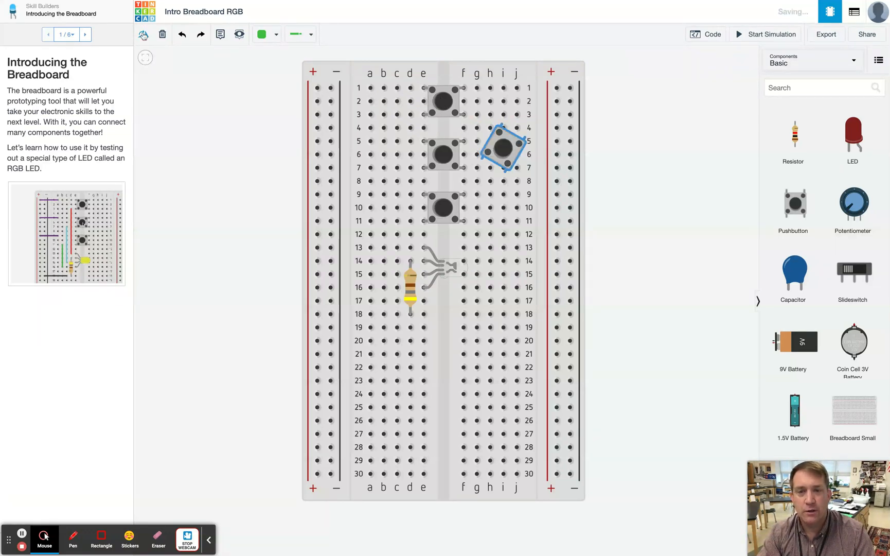
{"action": "left_click", "coordinate": [143, 33]}
{"action": "left_click", "coordinate": [143, 33]}
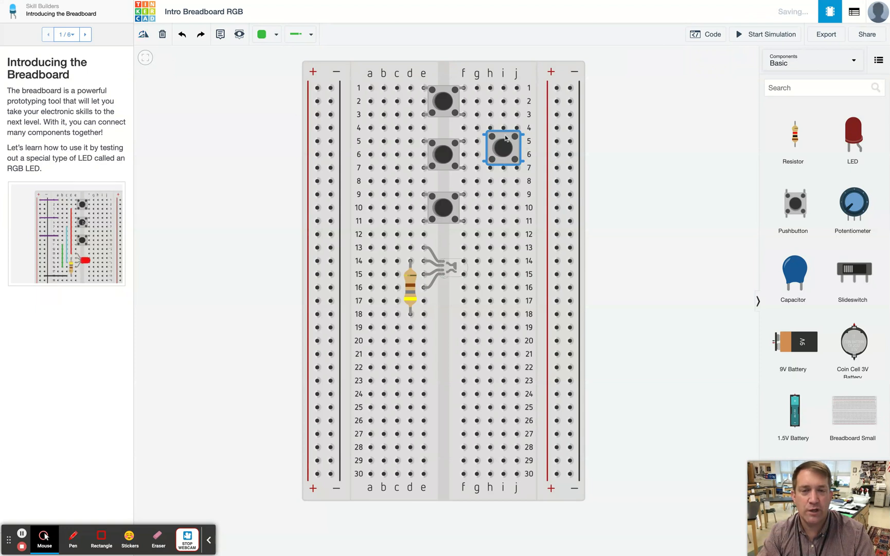
{"action": "left_click_drag", "start_coordinate": [505, 138], "coordinate": [444, 92]}
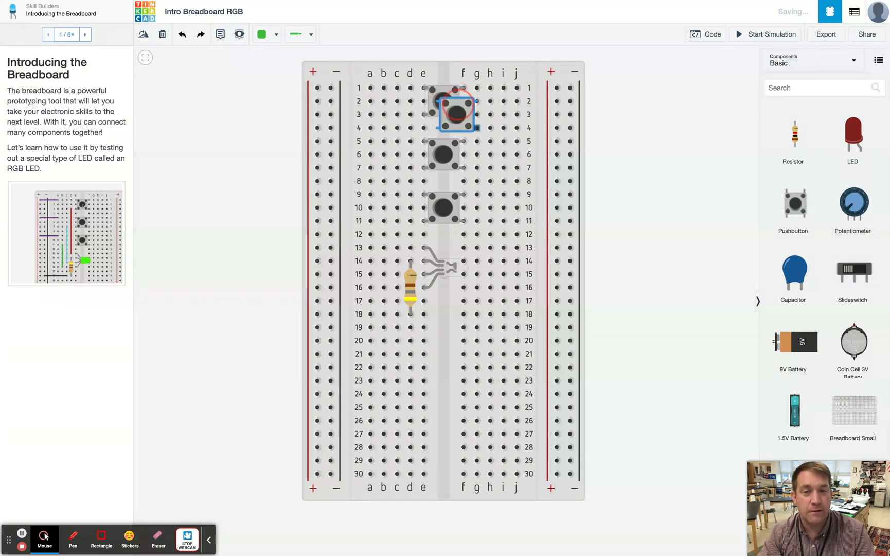
{"action": "key", "text": "ctrl+z"}
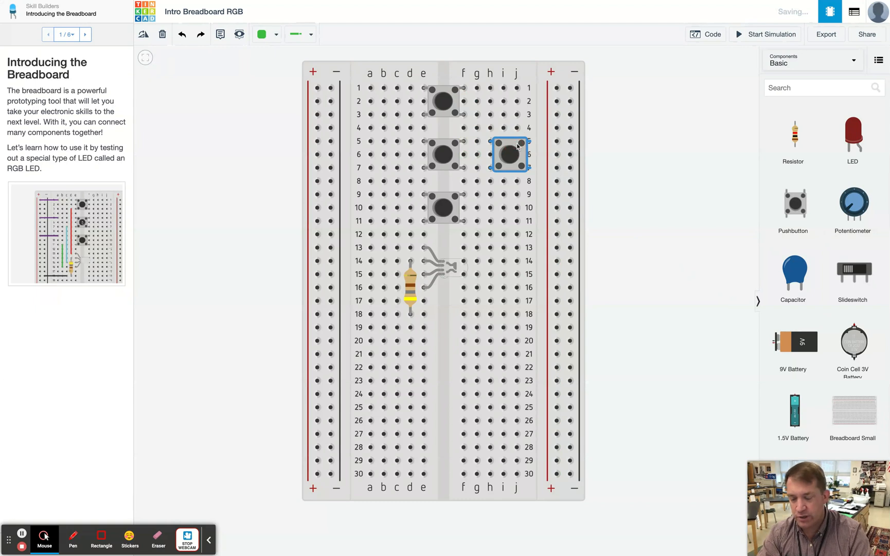
{"action": "key", "text": "Delete"}
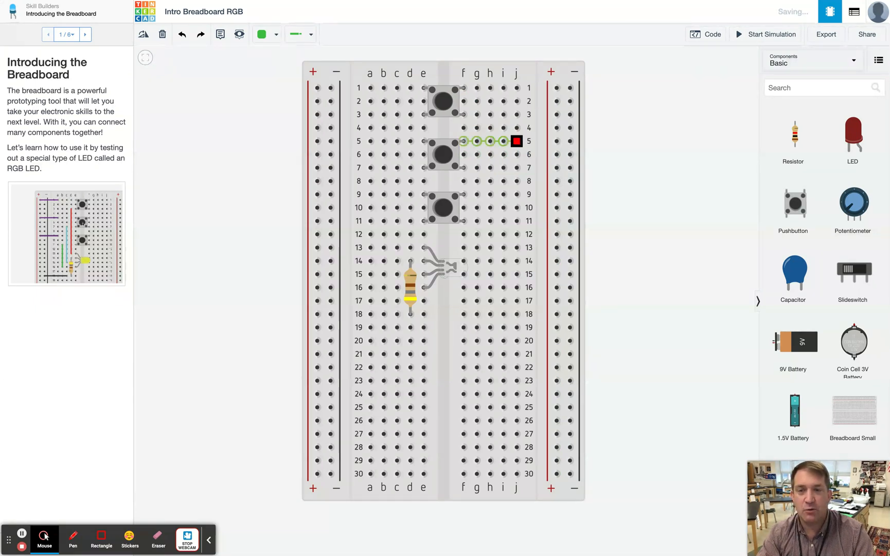
- Select each of the three pushbuttons in turn, then shift the breadboard slightly upward
{"action": "left_click", "coordinate": [437, 142]}
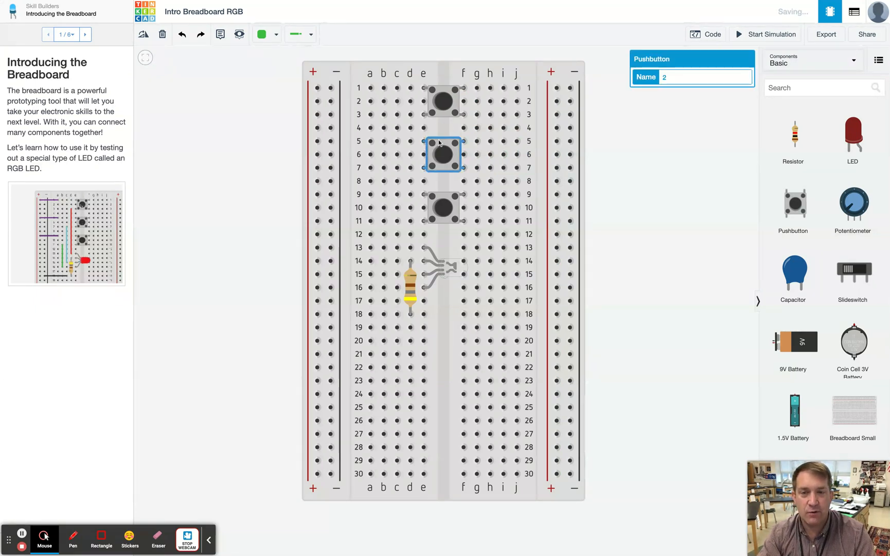
{"action": "left_click", "coordinate": [445, 197]}
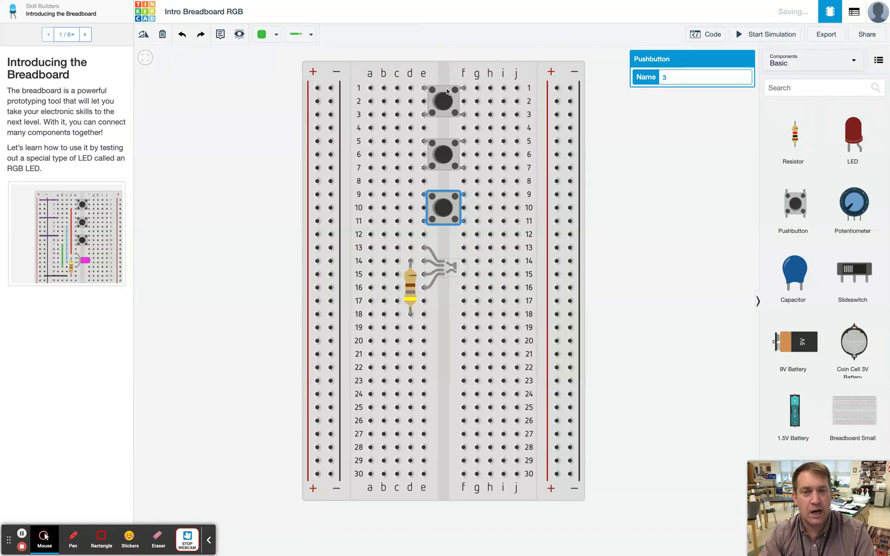
{"action": "mouse_move", "coordinate": [432, 89]}
{"action": "left_mouse_down"}
{"action": "mouse_move", "coordinate": [424, 91]}
{"action": "mouse_move", "coordinate": [448, 91]}
{"action": "left_mouse_up"}
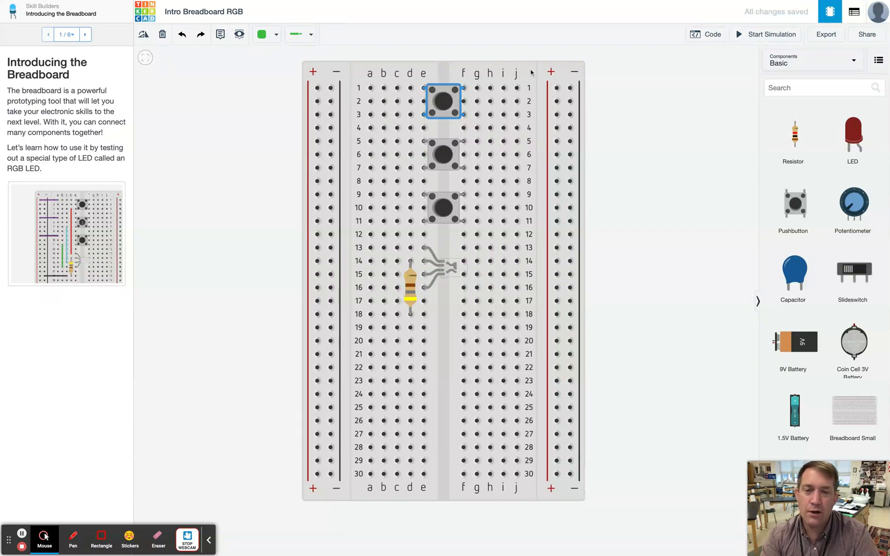
{"action": "left_click_drag", "start_coordinate": [531, 68], "coordinate": [533, 49]}
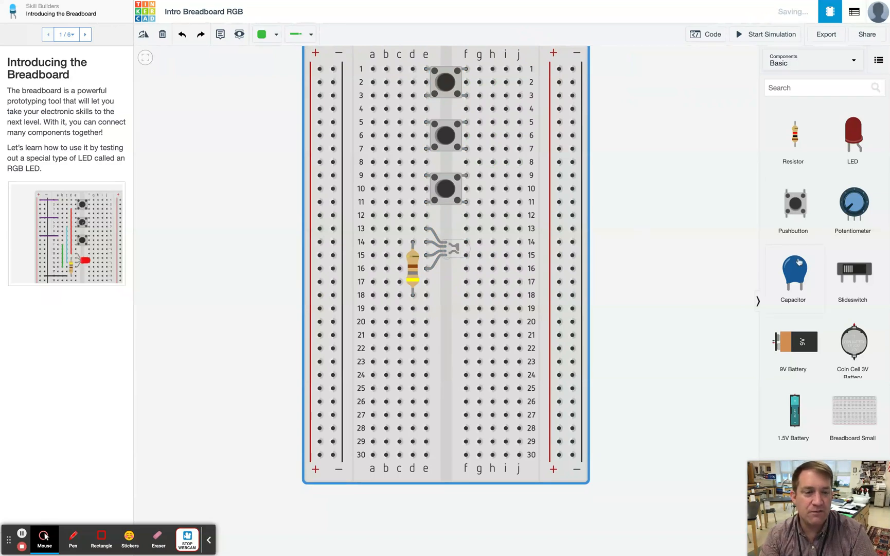
{"action": "scroll", "coordinate": [799, 263], "scroll_direction": "down", "scroll_amount": 9}
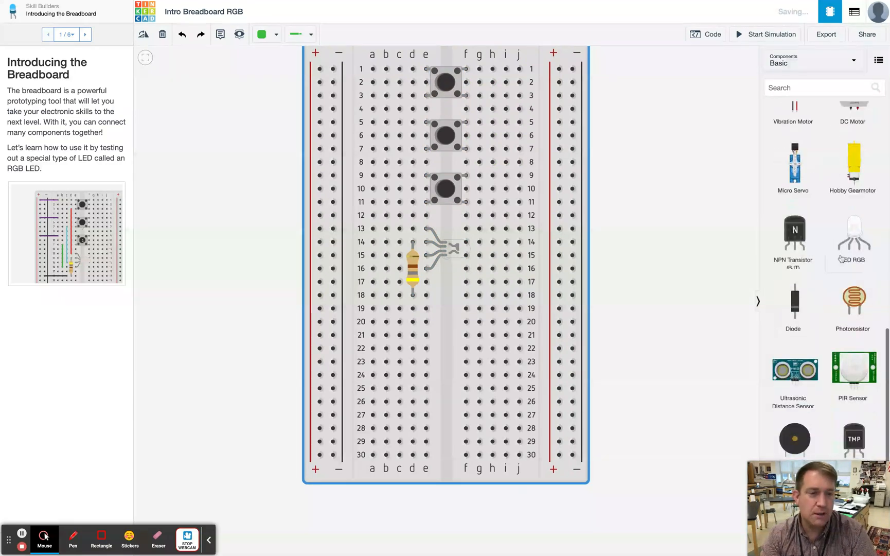
{"action": "left_click_drag", "start_coordinate": [861, 238], "coordinate": [519, 242]}
{"action": "left_click", "coordinate": [143, 34]}
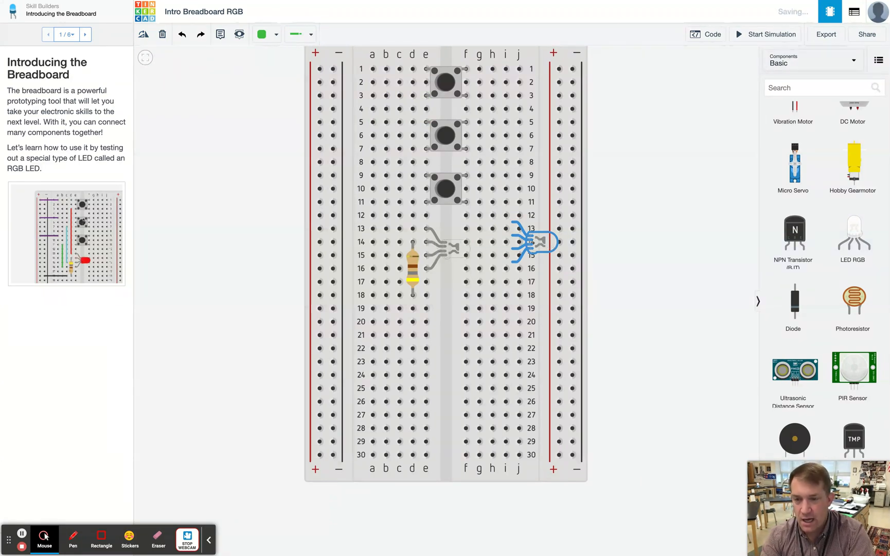
{"action": "key", "text": "Delete"}
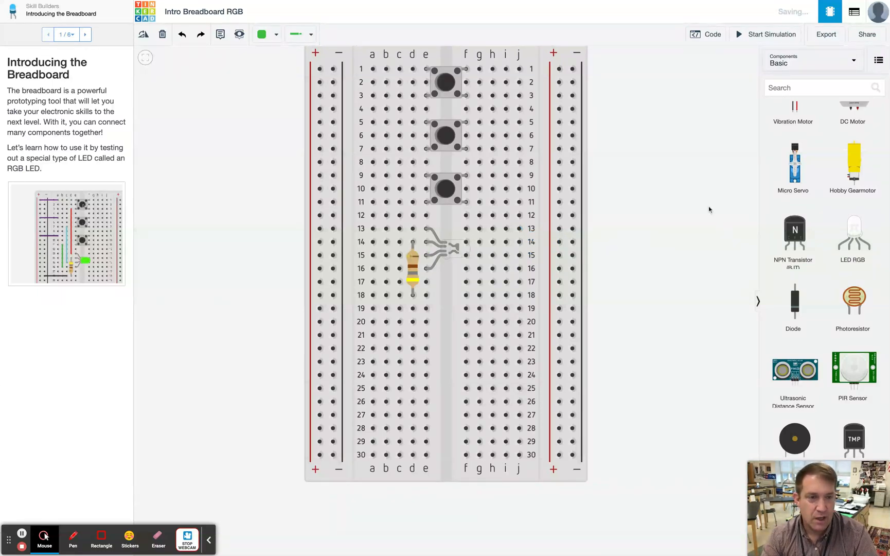
- Add a resistor vertically in column g of the breadboard, around rows 17 to 19
{"action": "scroll", "coordinate": [799, 225], "scroll_direction": "up", "scroll_amount": 10}
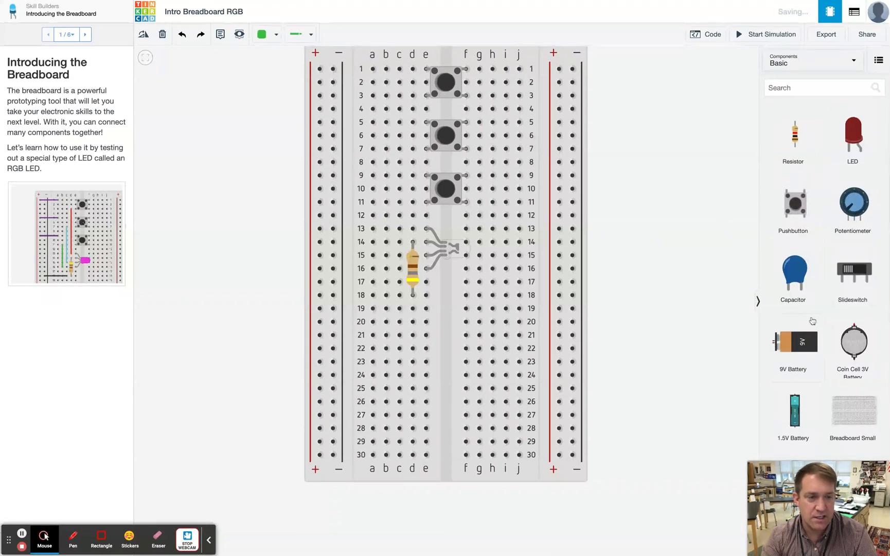
{"action": "left_click_drag", "start_coordinate": [797, 144], "coordinate": [473, 298]}
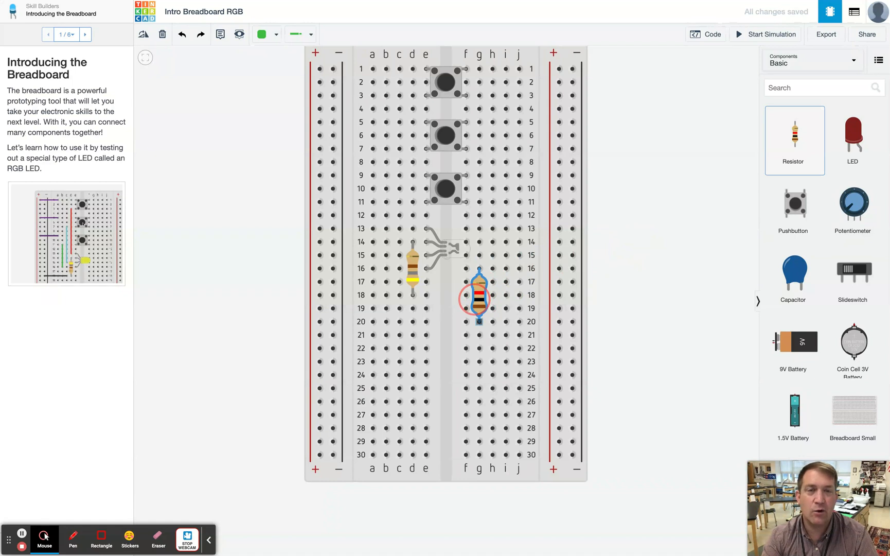
- Rename the RGB LED on the breadboard to LED1
{"action": "scroll", "coordinate": [479, 297], "scroll_direction": "up", "scroll_amount": 1}
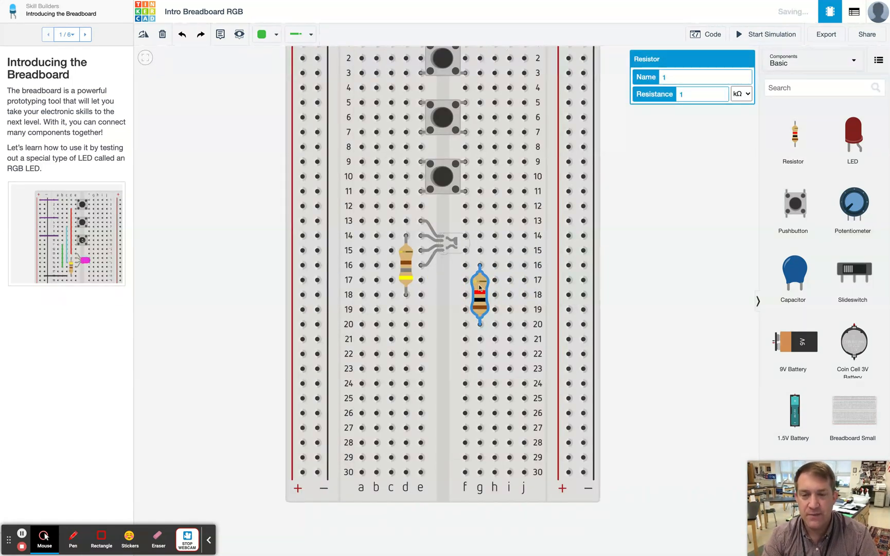
{"action": "left_click", "coordinate": [456, 248]}
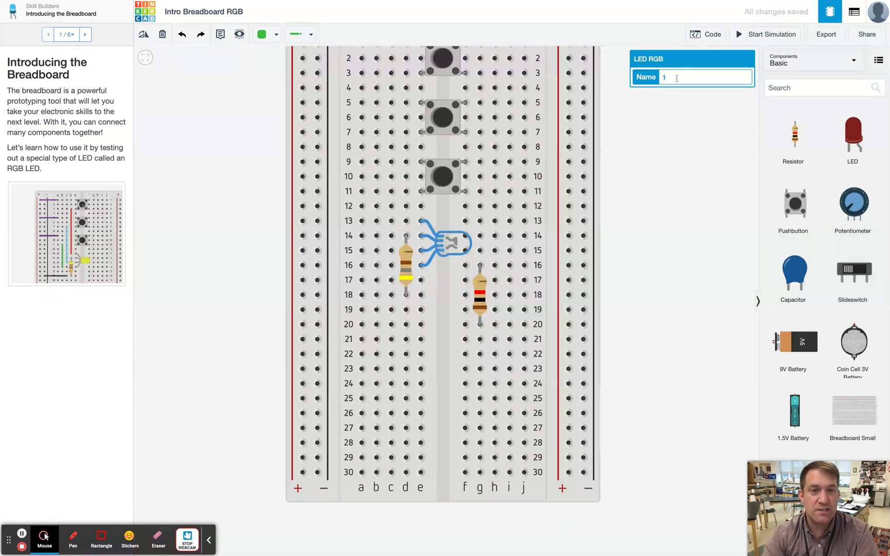
{"action": "type", "text": "LED1"}
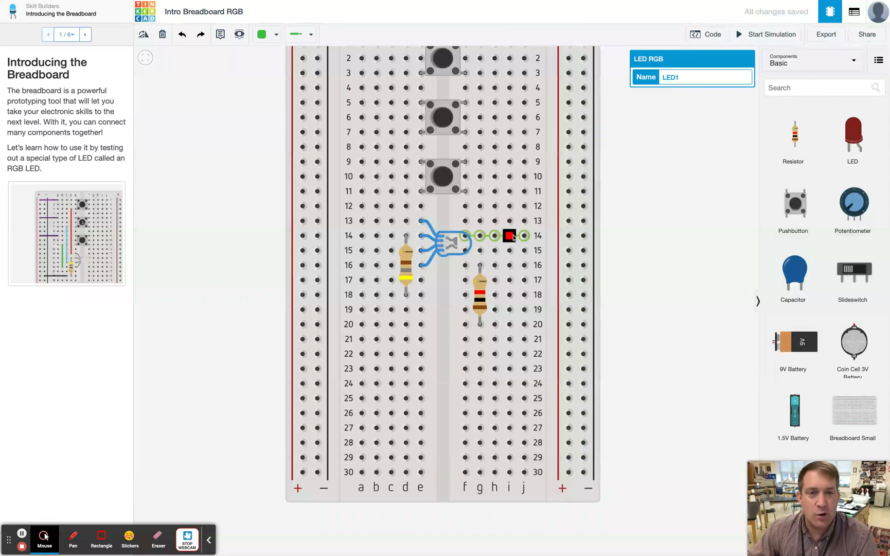
- Name the resistor in column g R1 and set its resistance to 480 Ω
{"action": "left_click", "coordinate": [481, 289]}
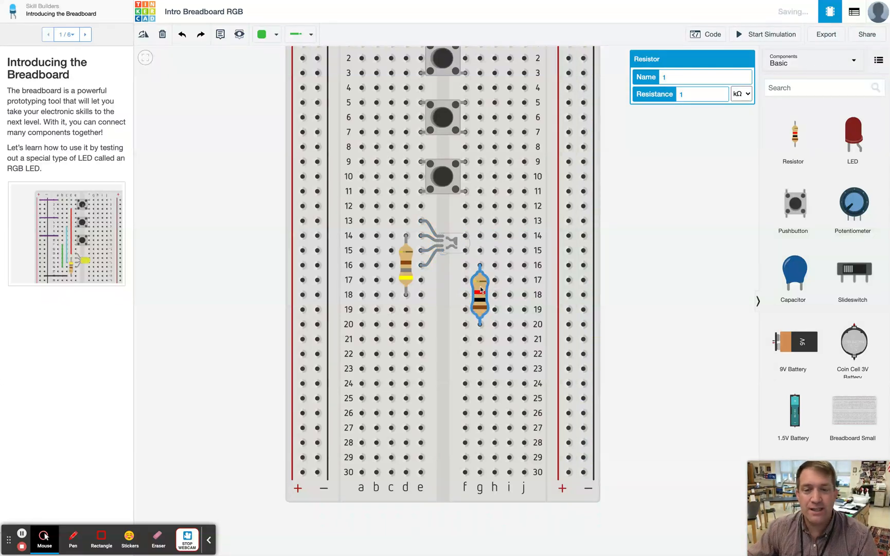
{"action": "double_click", "coordinate": [669, 77]}
{"action": "type", "text": "R"}
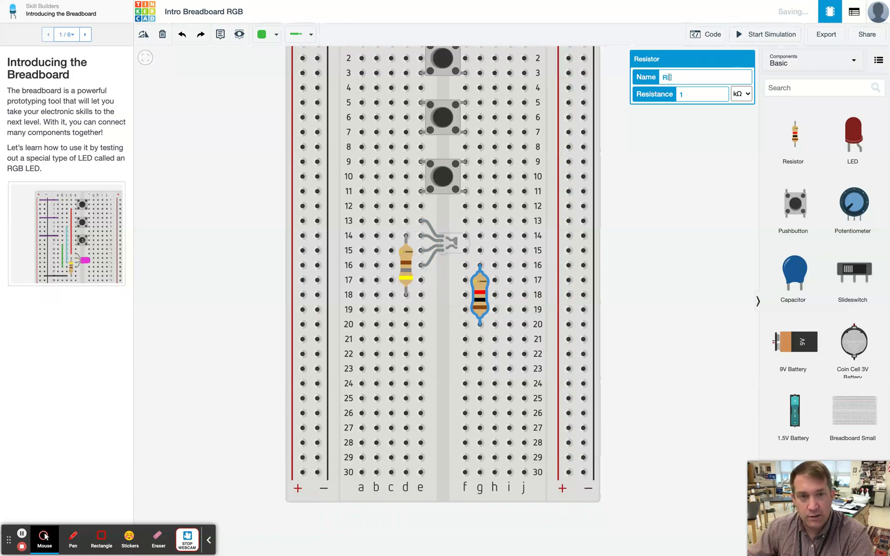
{"action": "type", "text": "1"}
{"action": "double_click", "coordinate": [690, 94]}
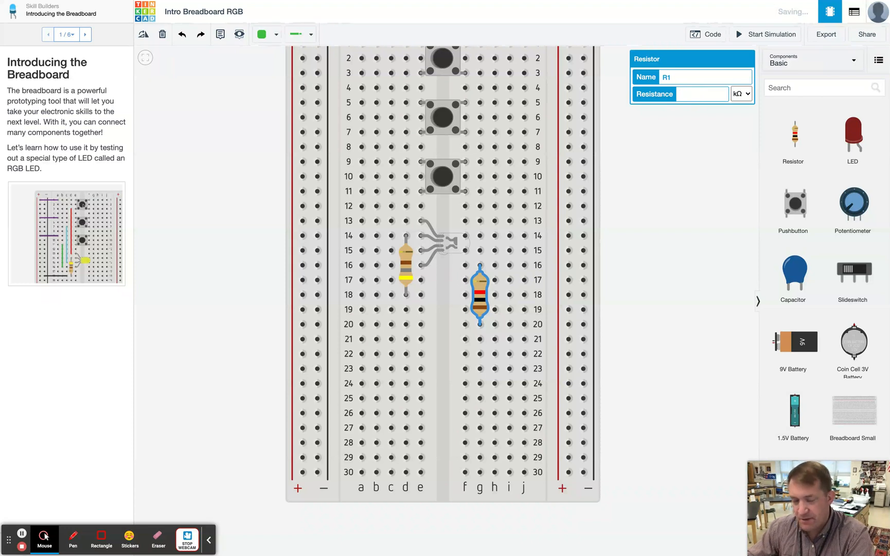
{"action": "type", "text": "480"}
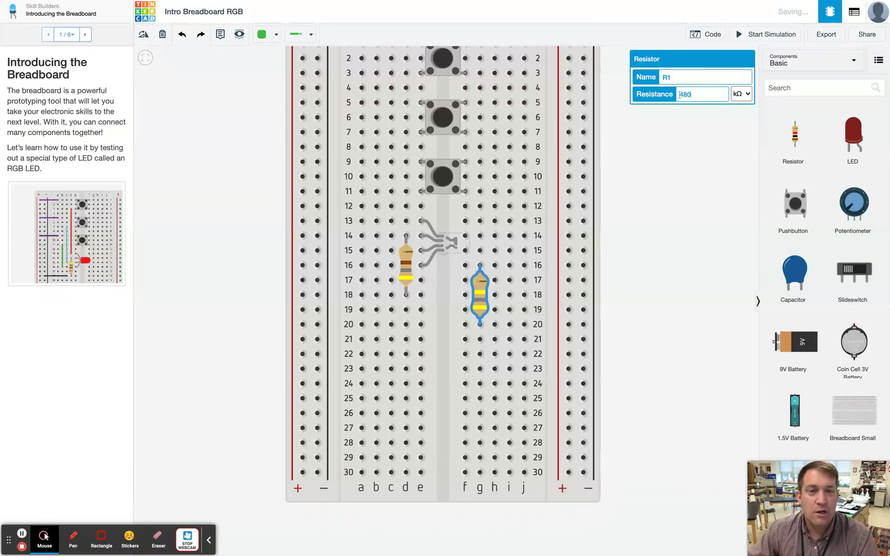
{"action": "left_click", "coordinate": [744, 95]}
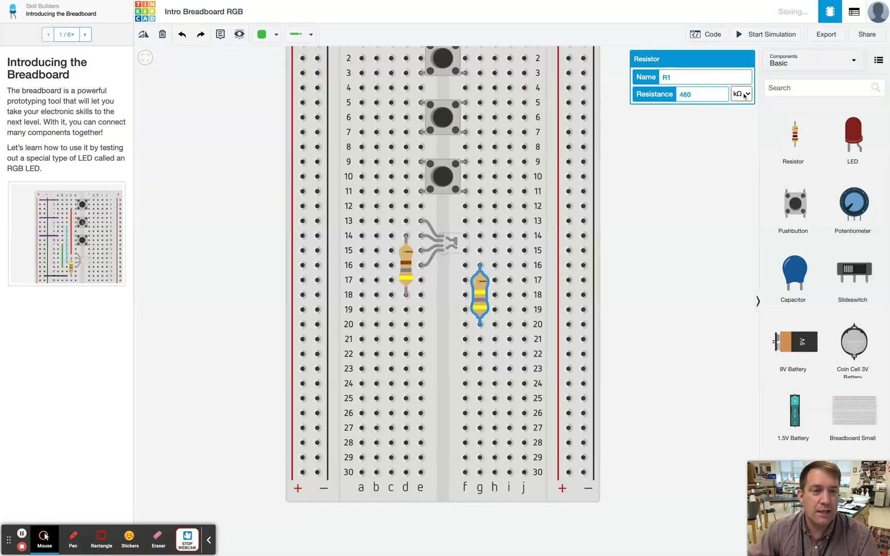
{"action": "left_click", "coordinate": [744, 96]}
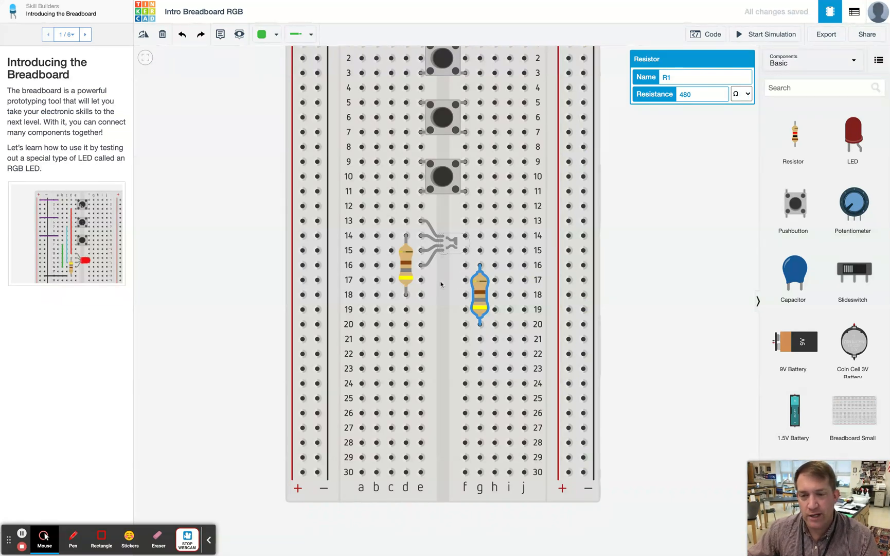
- Delete the resistor in column g from the breadboard
{"action": "scroll", "coordinate": [480, 289], "scroll_direction": "down", "scroll_amount": 1}
{"action": "left_click_drag", "start_coordinate": [480, 289], "coordinate": [519, 260]}
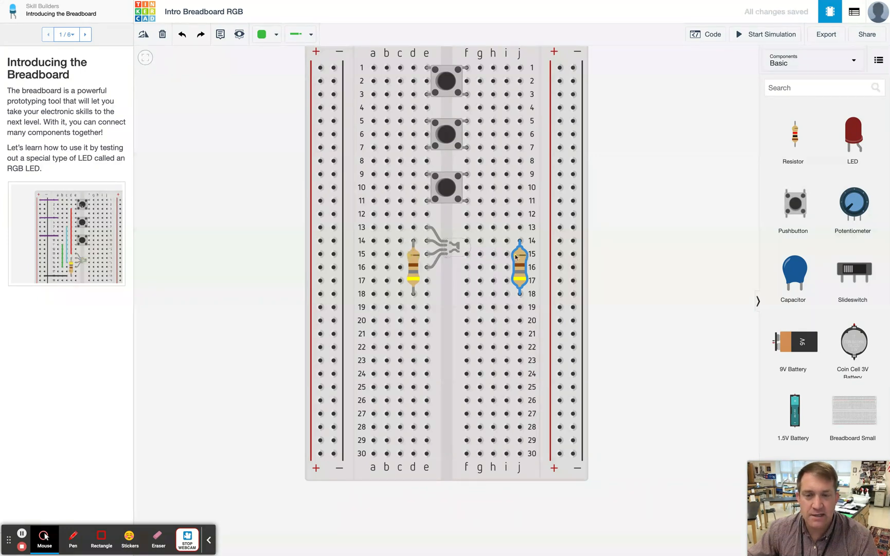
{"action": "key", "text": "Delete"}
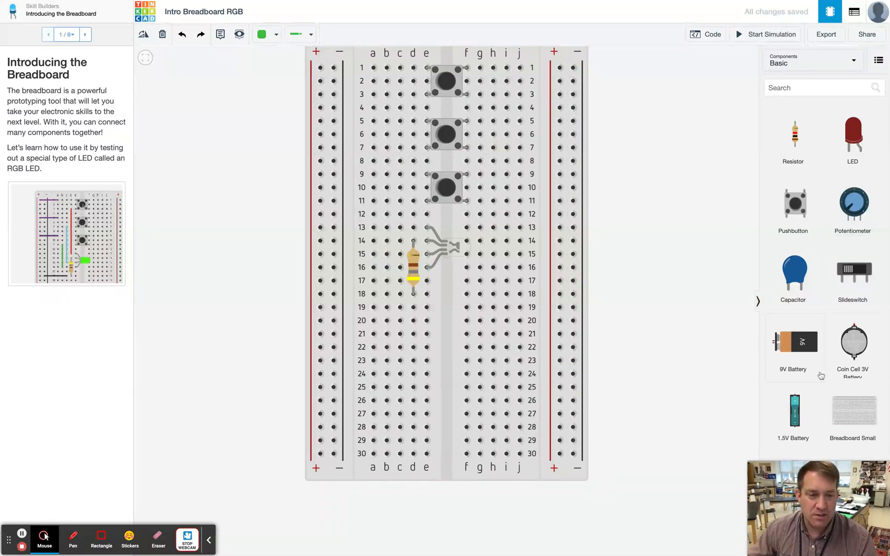
- Add a 9V battery to the canvas beside the breadboard's left power rails
{"action": "left_click_drag", "start_coordinate": [801, 345], "coordinate": [562, 381]}
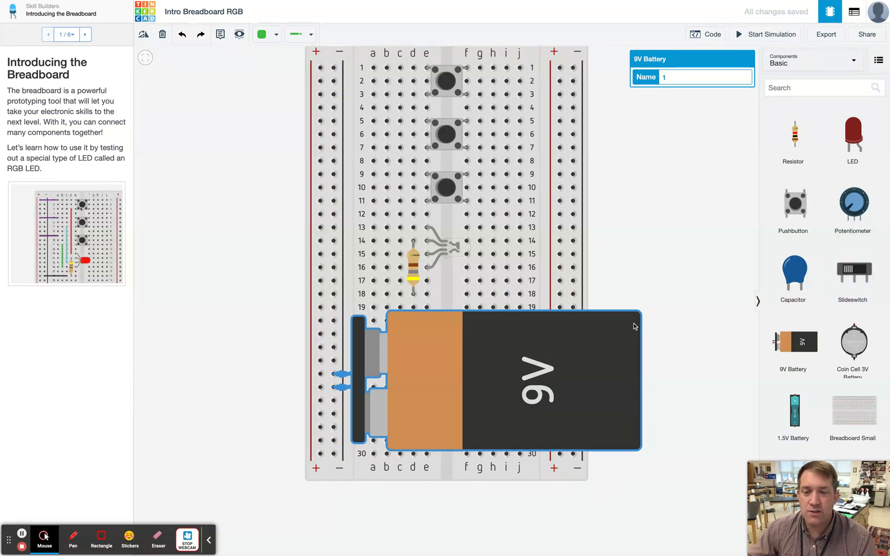
{"action": "left_click", "coordinate": [342, 374]}
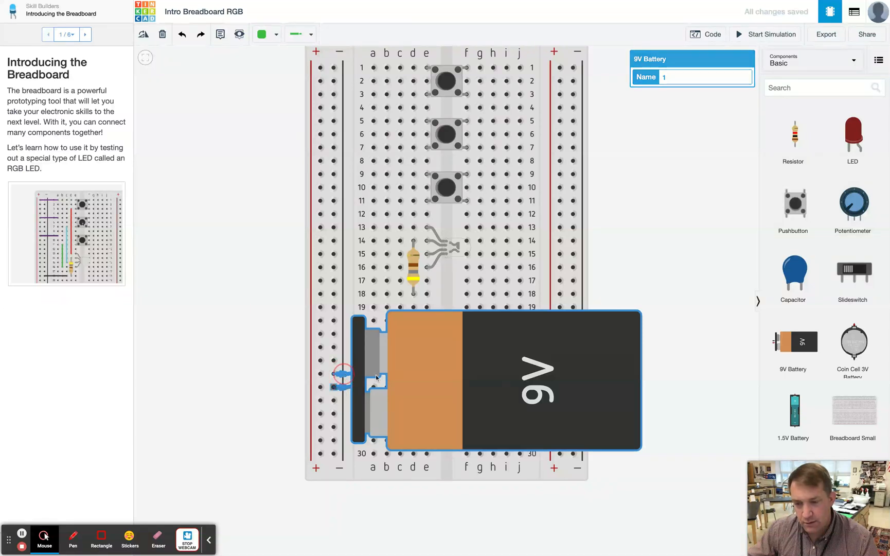
{"action": "left_click", "coordinate": [335, 387]}
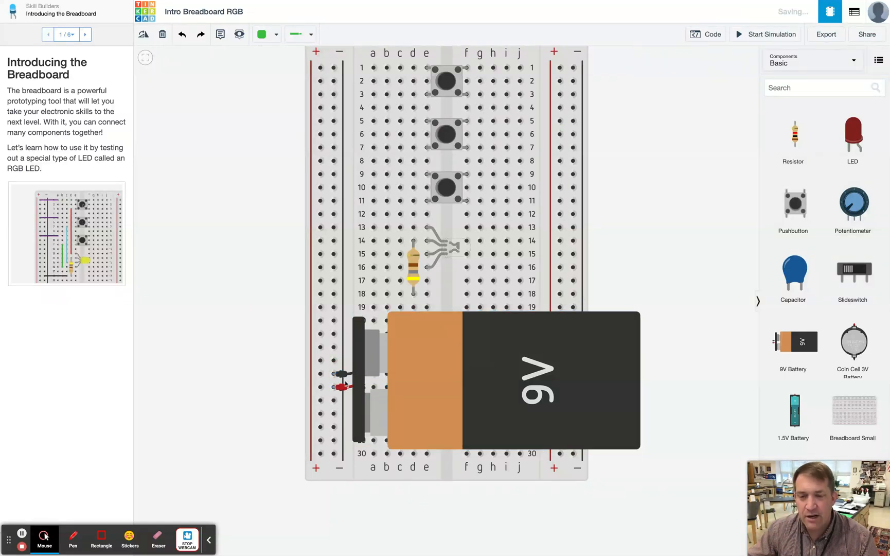
{"action": "left_click", "coordinate": [333, 393]}
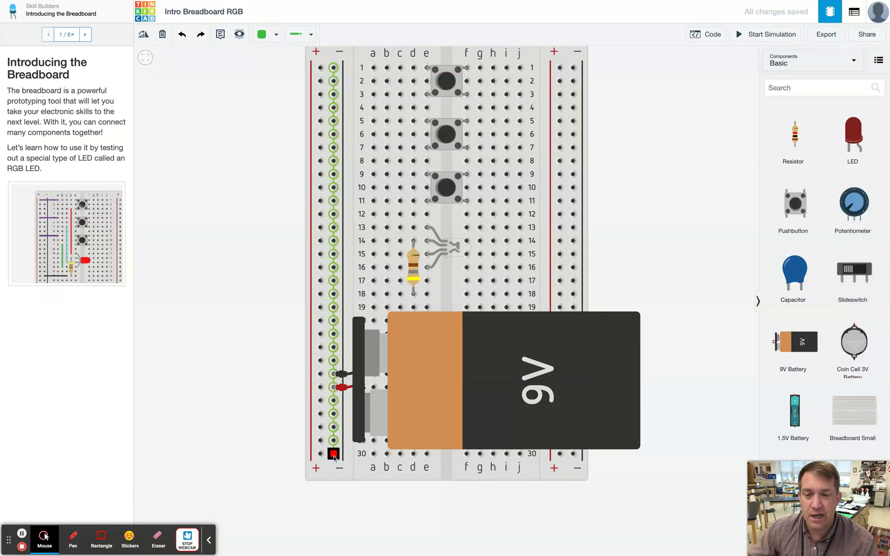
{"action": "left_click", "coordinate": [594, 381]}
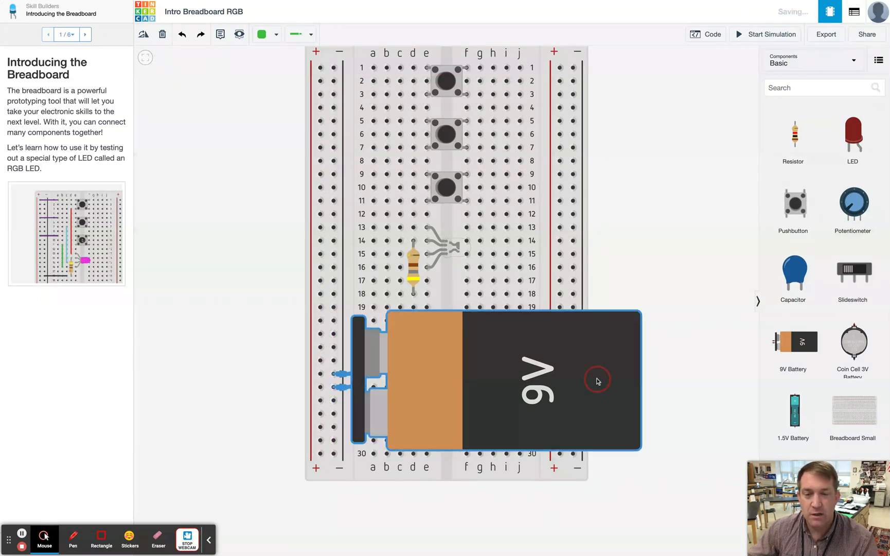
- Rotate the battery and place it below the breadboard with its leads in the left + and − rails
{"action": "left_click", "coordinate": [144, 35]}
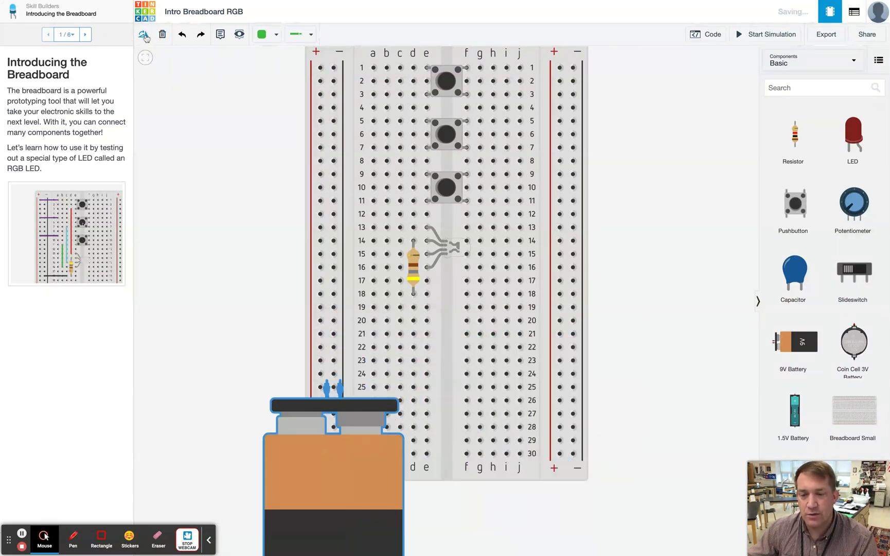
{"action": "left_click_drag", "start_coordinate": [359, 481], "coordinate": [356, 543]}
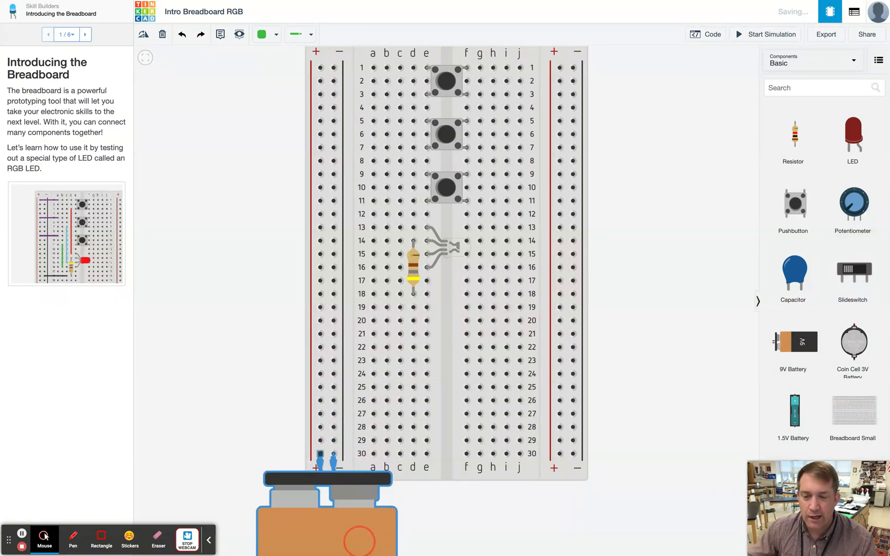
{"action": "scroll", "coordinate": [356, 542], "scroll_direction": "down", "scroll_amount": 1}
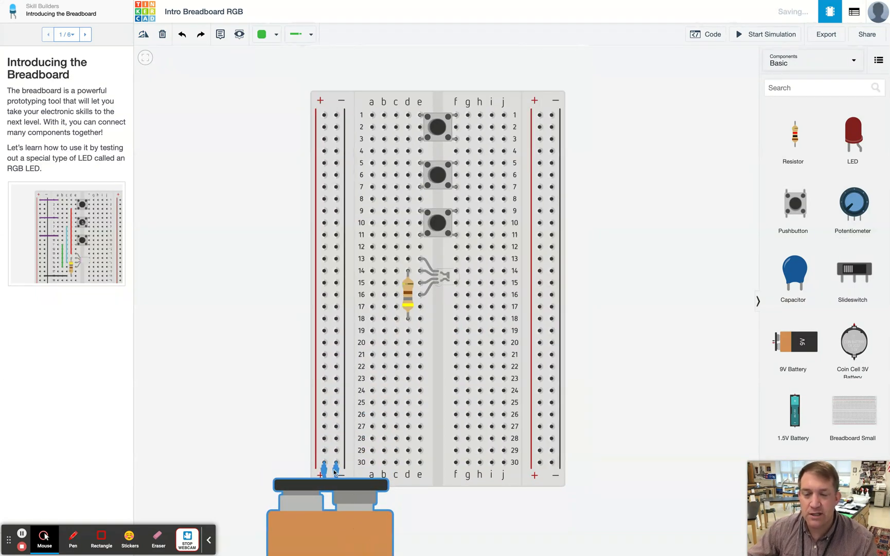
{"action": "left_click", "coordinate": [323, 342]}
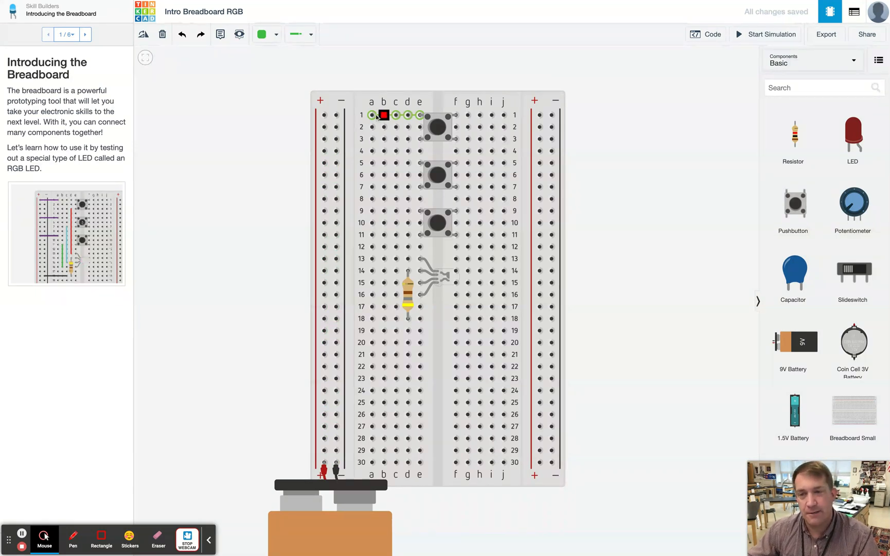
- Wire the left + rail to hole a1 and run a wire down column d from row 3 to row 13
{"action": "left_click", "coordinate": [324, 115]}
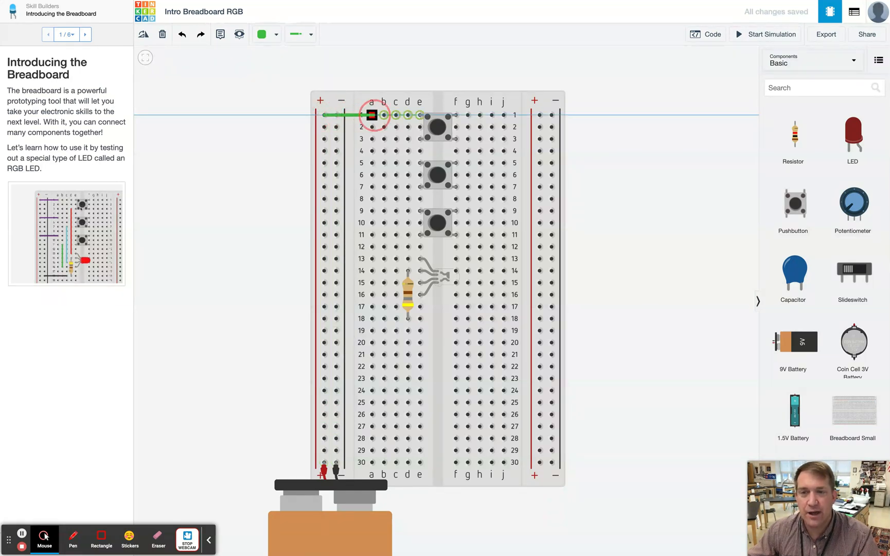
{"action": "left_click", "coordinate": [384, 115]}
{"action": "left_click_drag", "start_coordinate": [383, 115], "coordinate": [371, 114]}
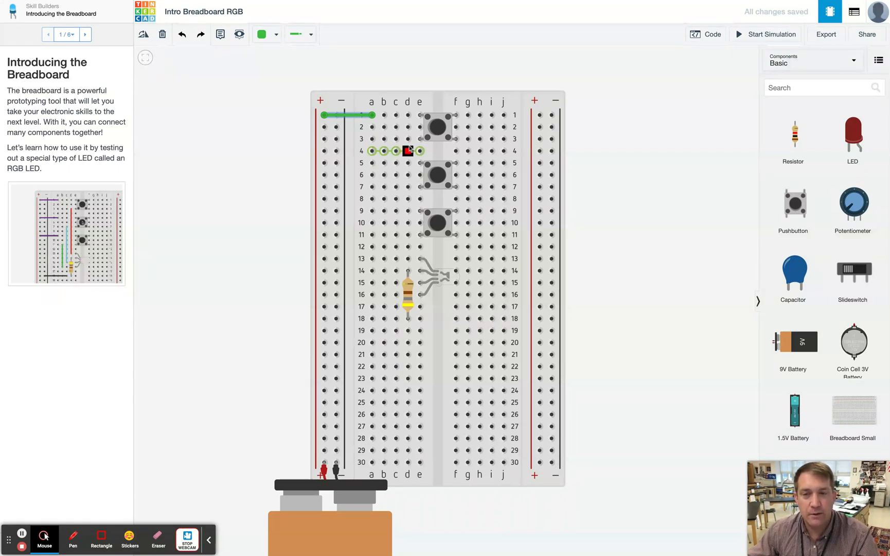
{"action": "left_click_drag", "start_coordinate": [408, 139], "coordinate": [407, 259]}
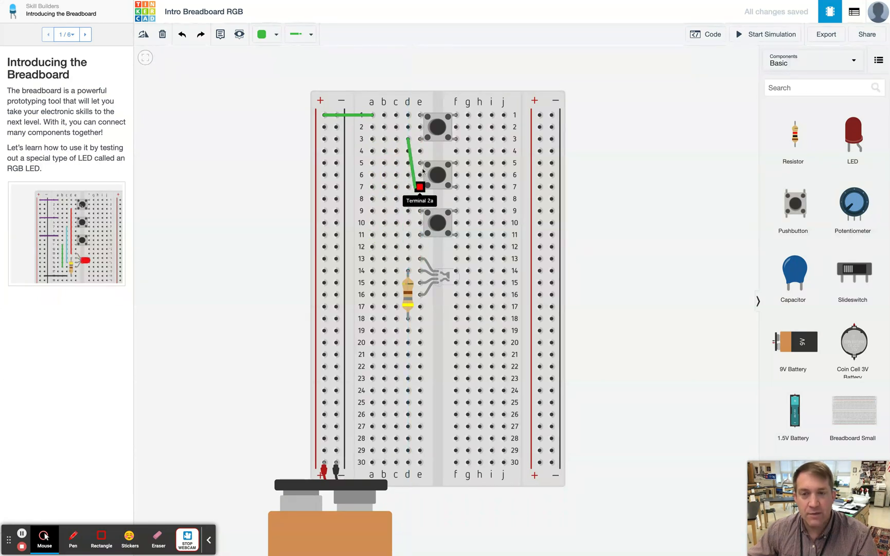
{"action": "left_click", "coordinate": [408, 259]}
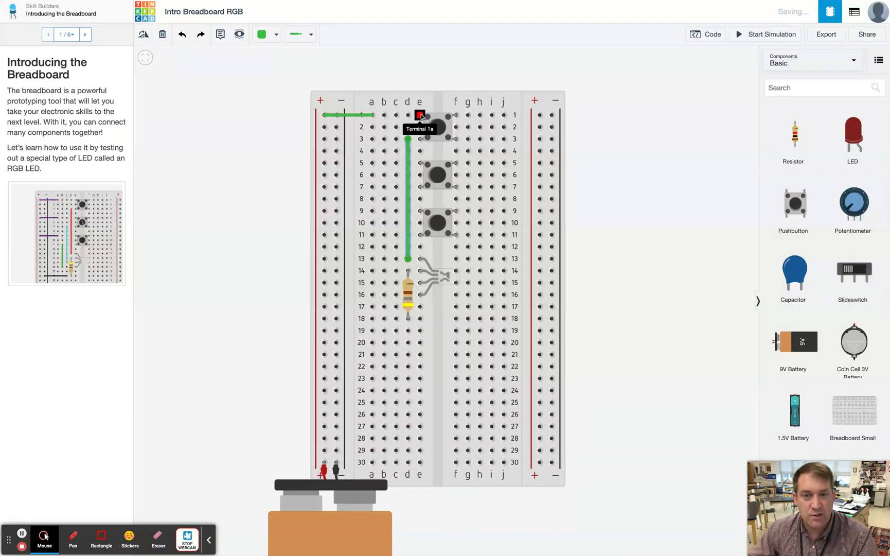
- Color the wire from the + rail to a1 red
{"action": "left_click", "coordinate": [369, 115]}
{"action": "left_click", "coordinate": [363, 116]}
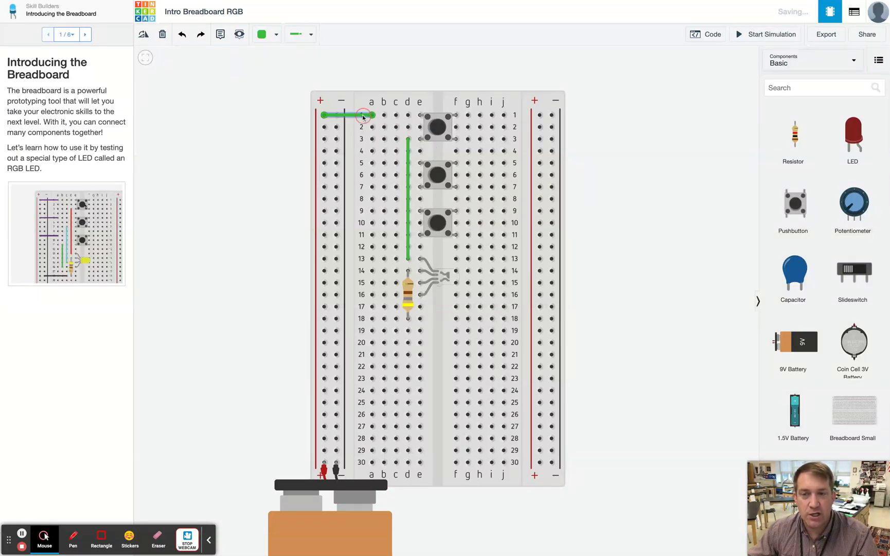
{"action": "left_click", "coordinate": [363, 117]}
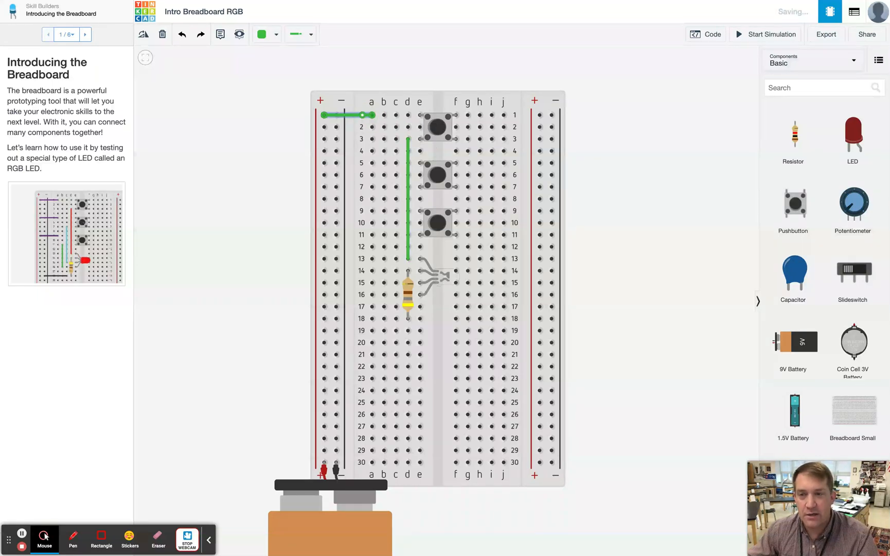
{"action": "left_click", "coordinate": [362, 116]}
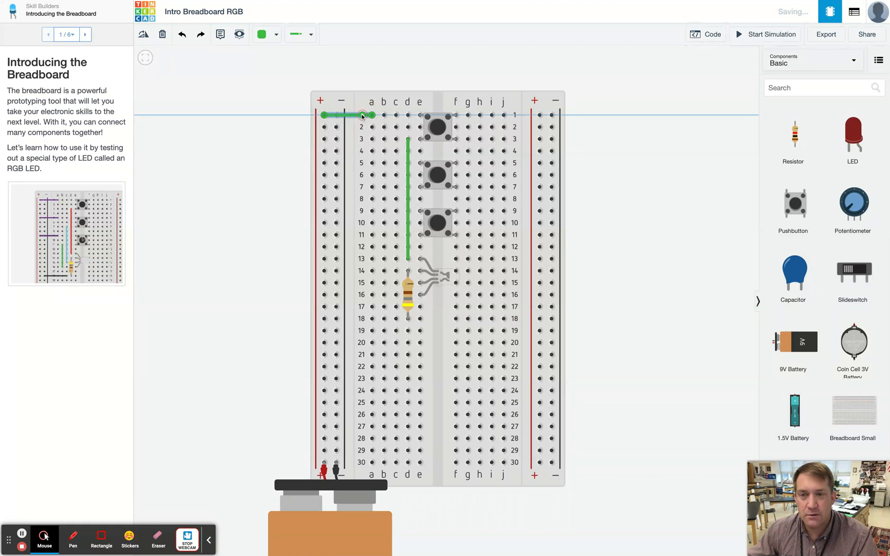
{"action": "left_click", "coordinate": [347, 117]}
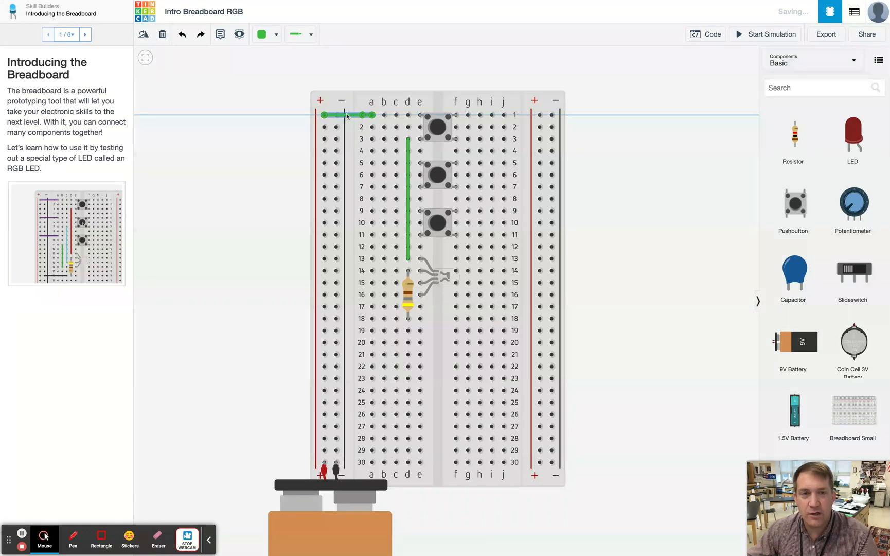
{"action": "left_click", "coordinate": [309, 35]}
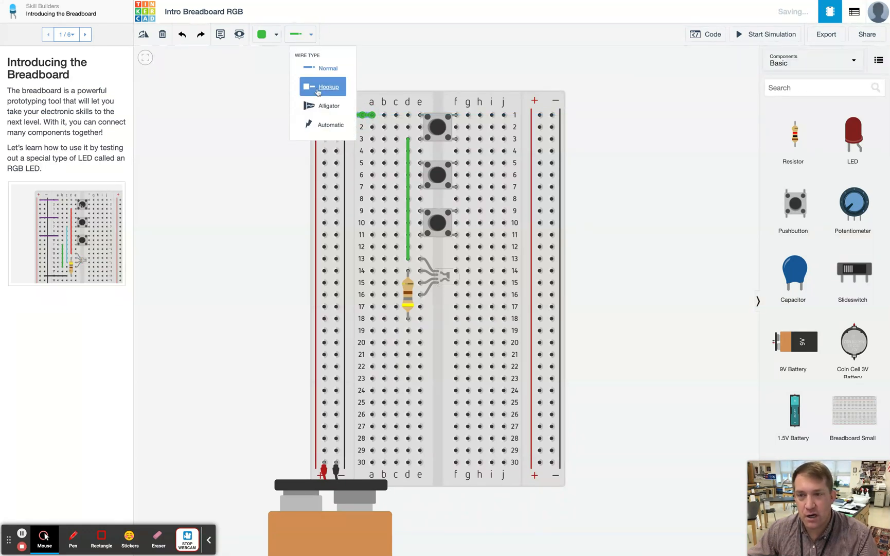
{"action": "left_click", "coordinate": [276, 35]}
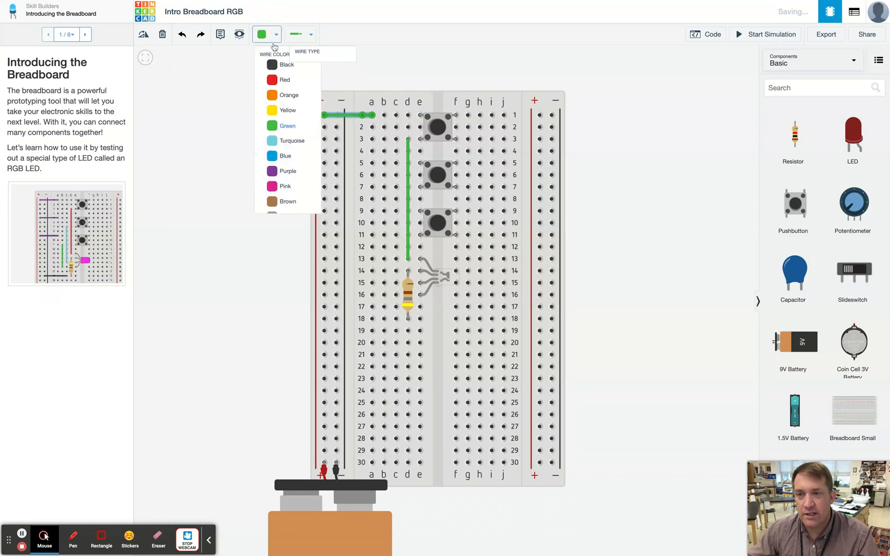
{"action": "left_click", "coordinate": [276, 81]}
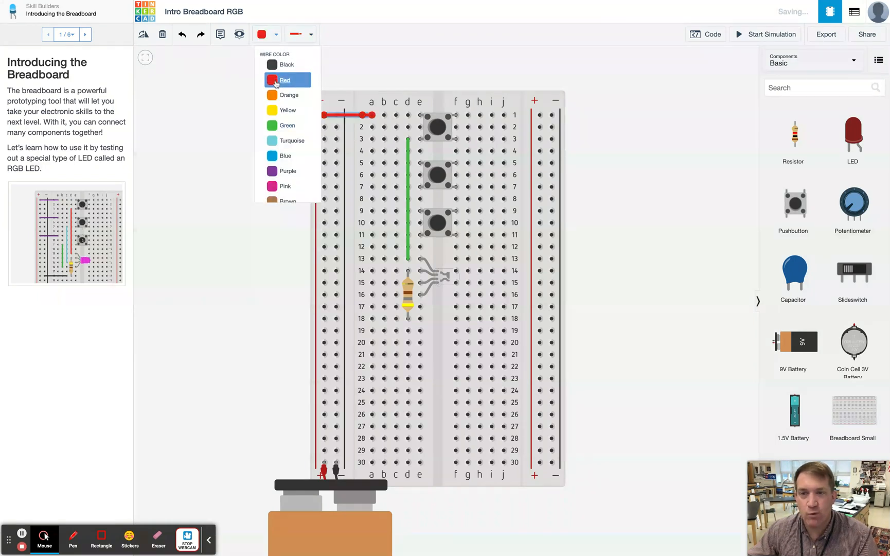
- Color the column d wire red as well
{"action": "left_click", "coordinate": [409, 154]}
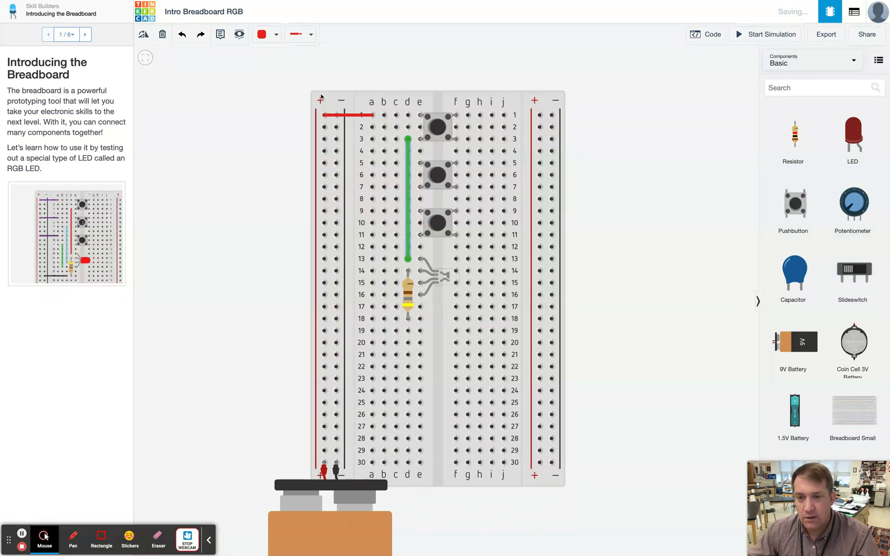
{"action": "left_click", "coordinate": [262, 34]}
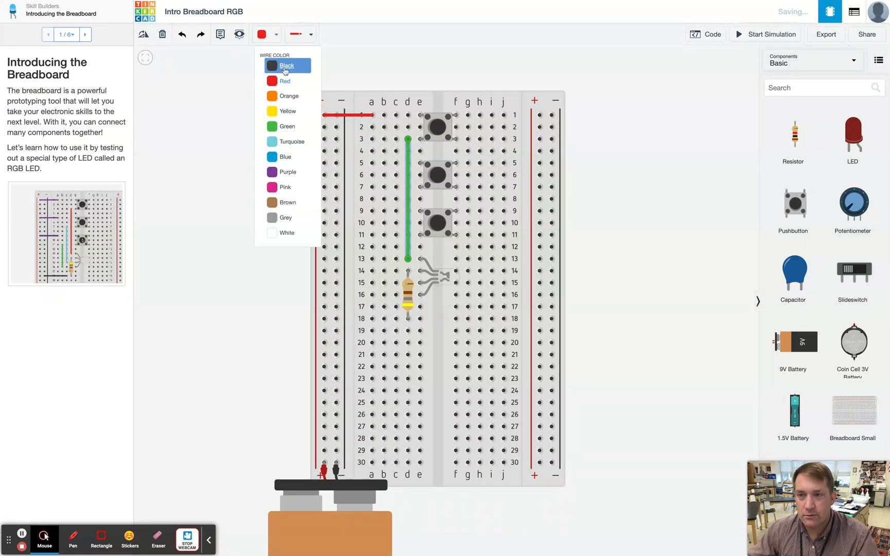
{"action": "left_click", "coordinate": [285, 81]}
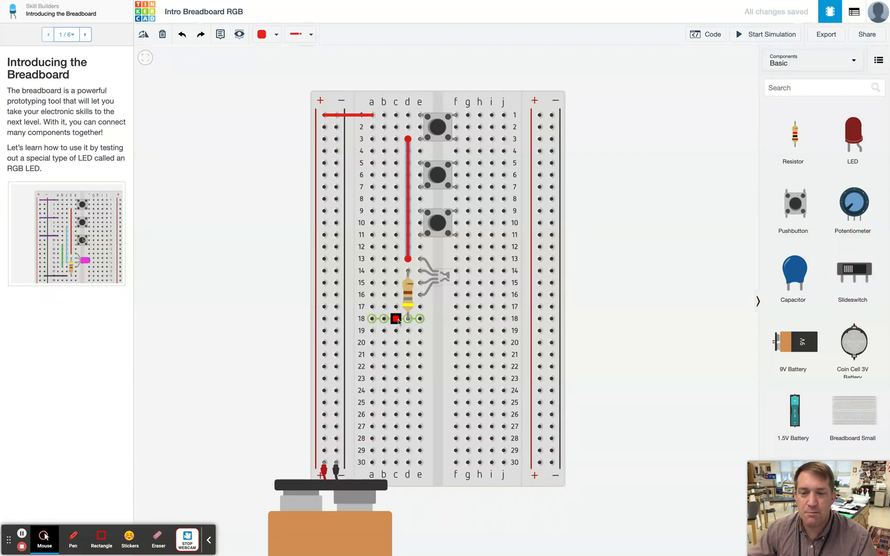
- Draw a wire from hole c18 to the left − rail and color it blue
{"action": "left_click_drag", "start_coordinate": [396, 318], "coordinate": [336, 318]}
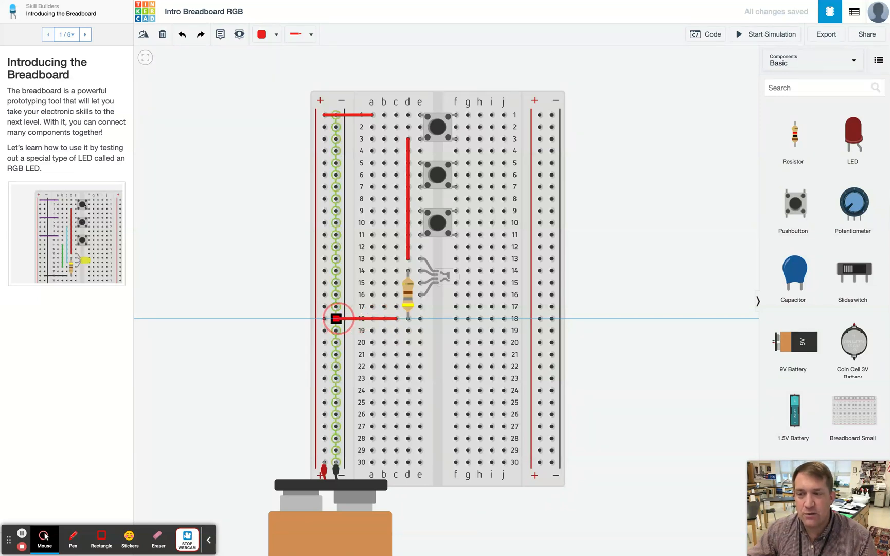
{"action": "left_click", "coordinate": [336, 318]}
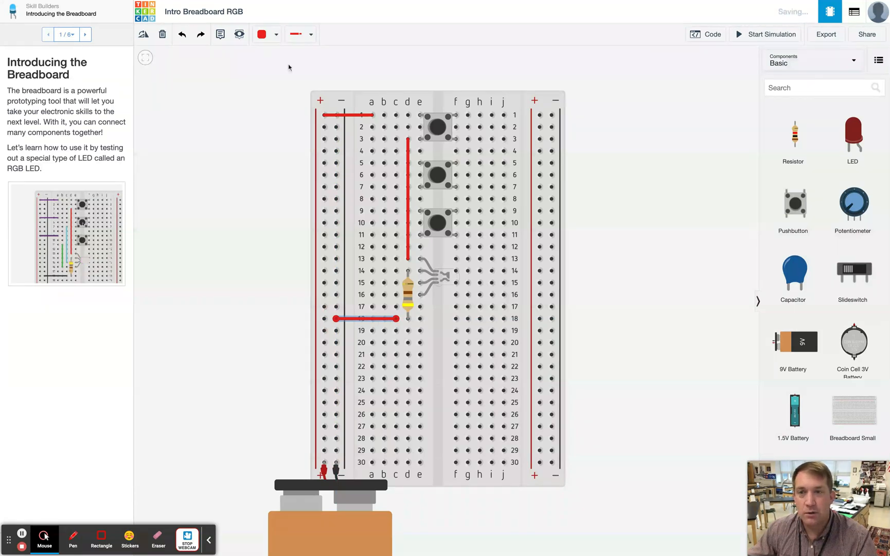
{"action": "left_click", "coordinate": [276, 34]}
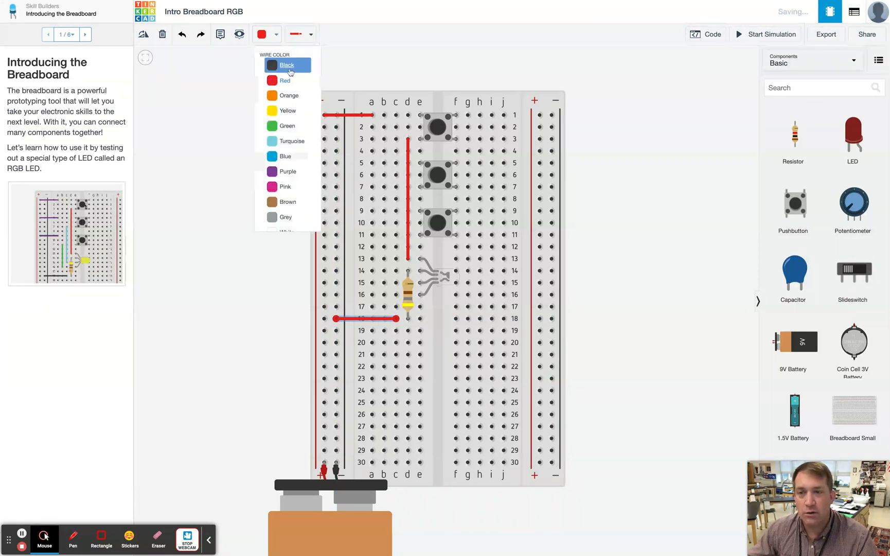
{"action": "left_click", "coordinate": [286, 156]}
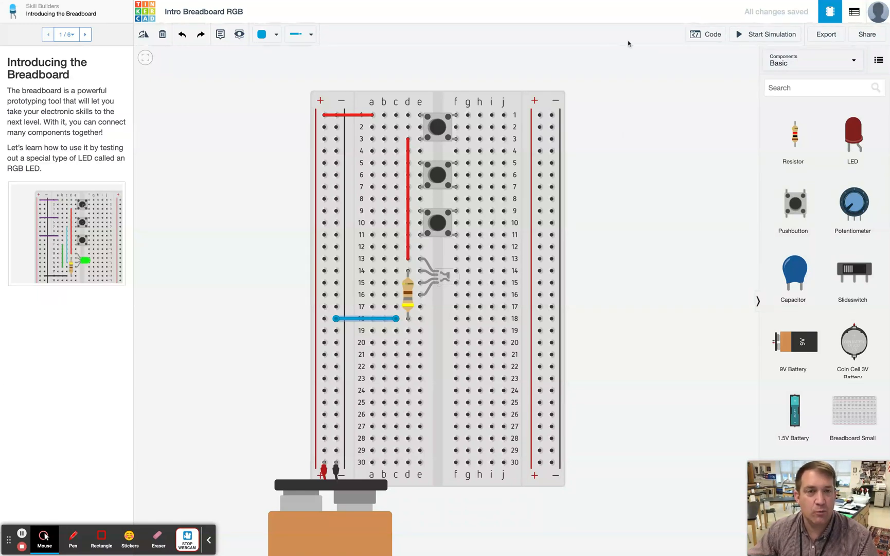
- Run the simulation, press the top pushbutton repeatedly to test the RGB LED, and stop the simulation
{"action": "left_click", "coordinate": [769, 35]}
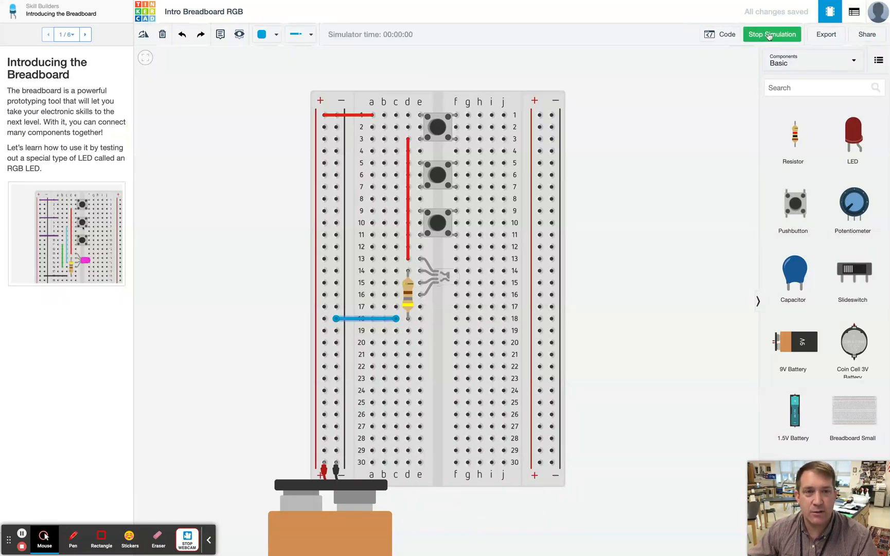
{"action": "left_click", "coordinate": [441, 126]}
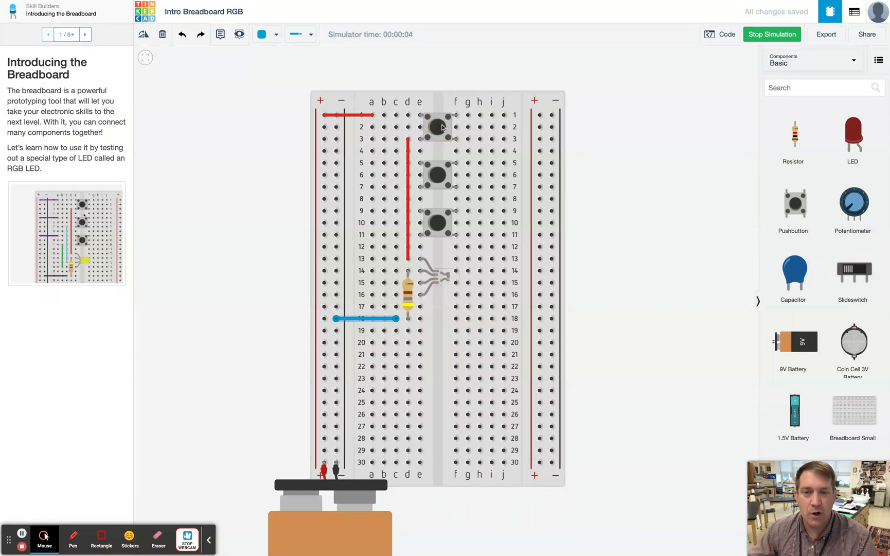
{"action": "left_click", "coordinate": [442, 127]}
{"action": "left_click", "coordinate": [442, 127]}
{"action": "left_click", "coordinate": [441, 127]}
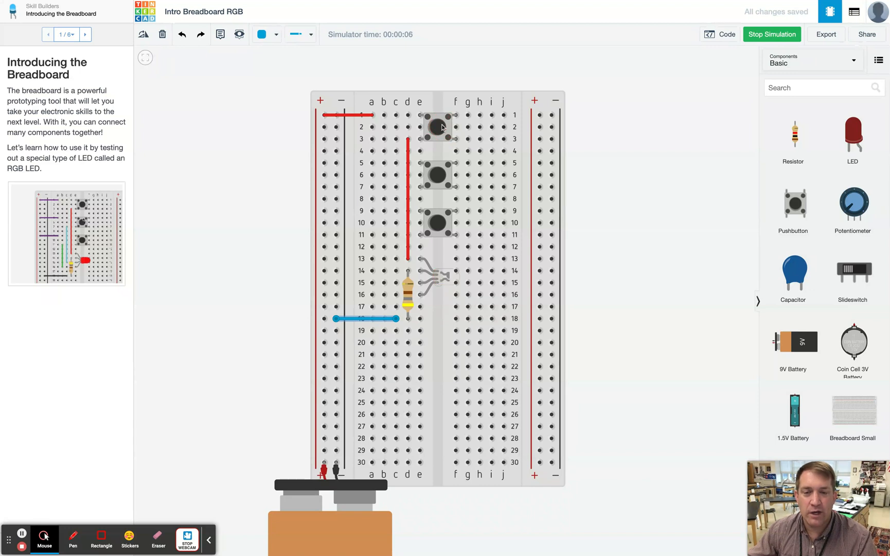
{"action": "left_click", "coordinate": [442, 127]}
{"action": "left_click", "coordinate": [442, 127]}
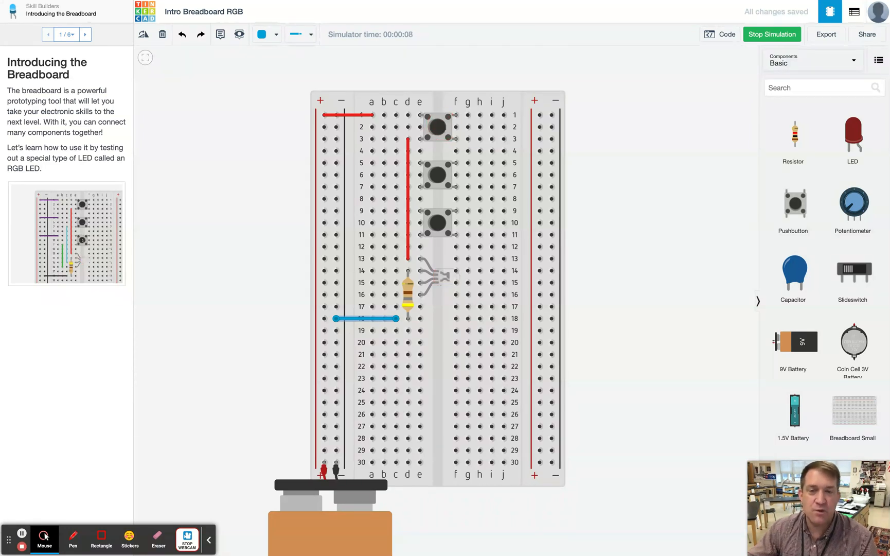
{"action": "left_click", "coordinate": [441, 127]}
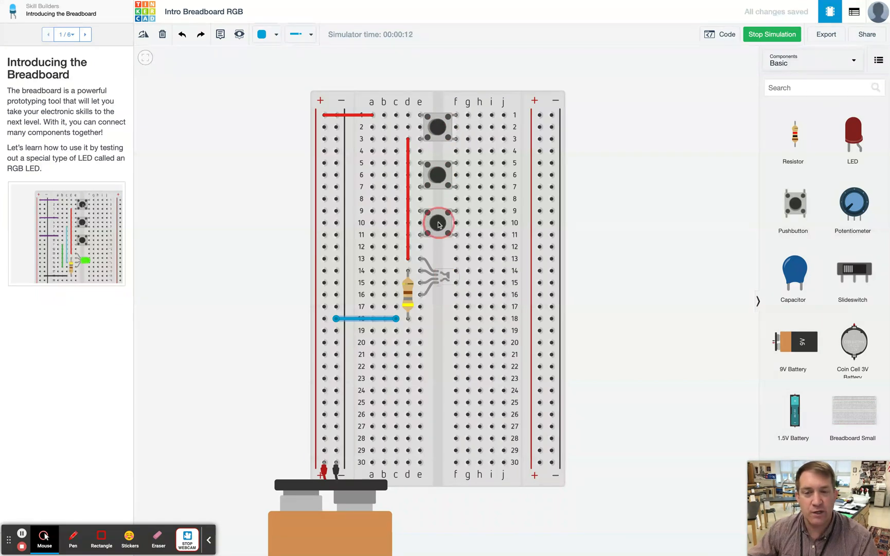
{"action": "left_click", "coordinate": [439, 125]}
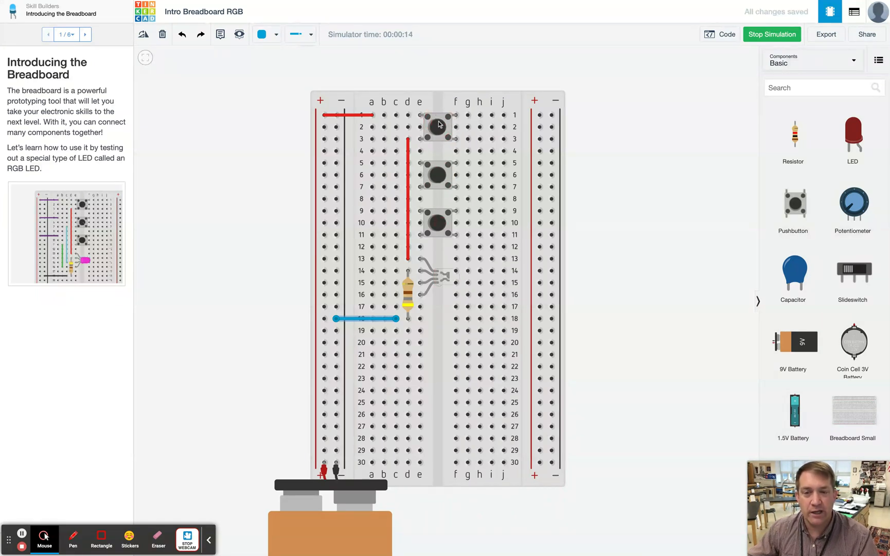
{"action": "left_click", "coordinate": [777, 34]}
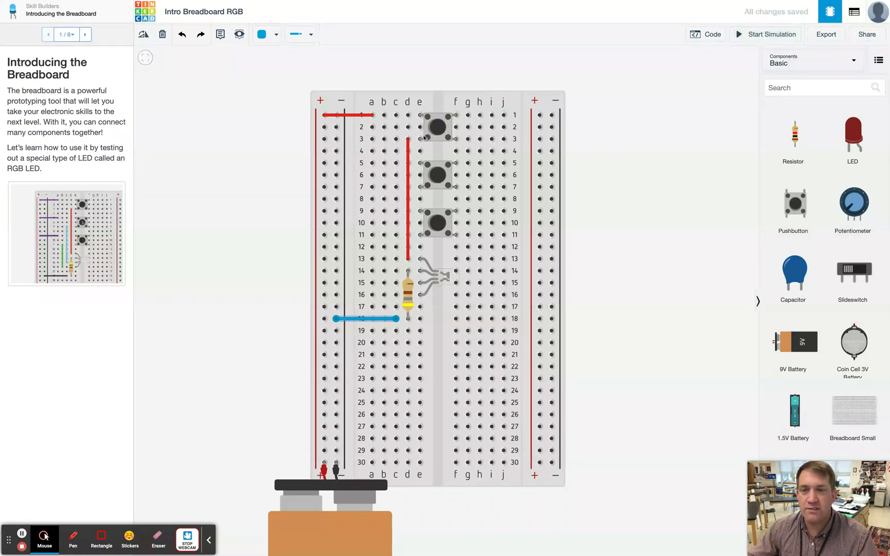
- Draw a wire from the left + rail to hole c5 and color it red
{"action": "scroll", "coordinate": [324, 163], "scroll_direction": "up", "scroll_amount": 3}
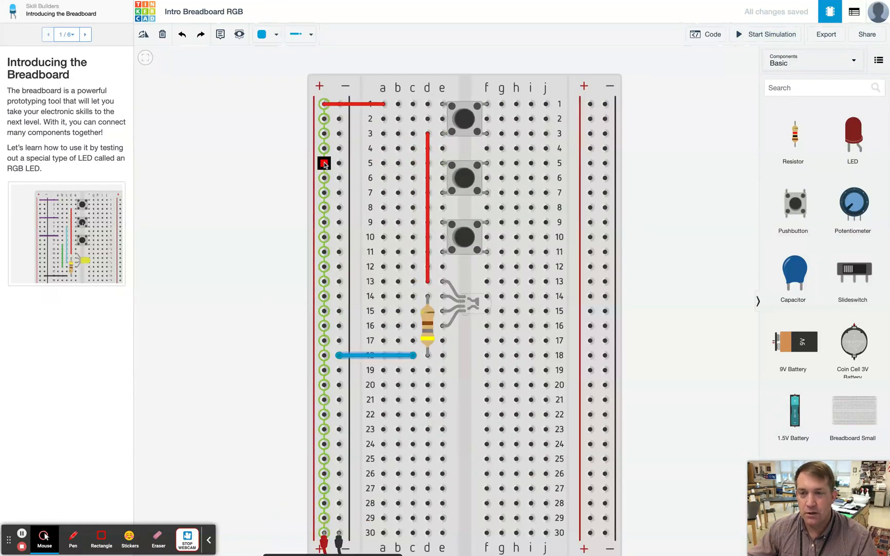
{"action": "left_click", "coordinate": [324, 163]}
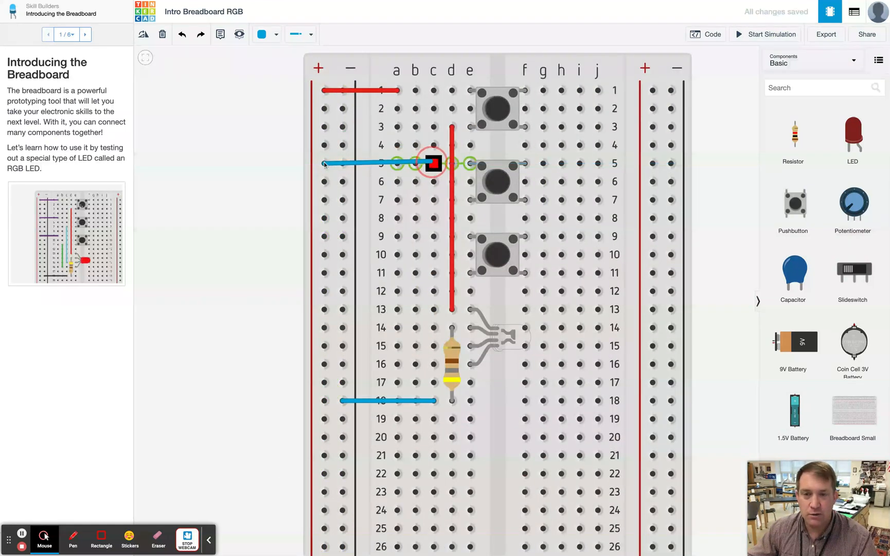
{"action": "left_click", "coordinate": [434, 163]}
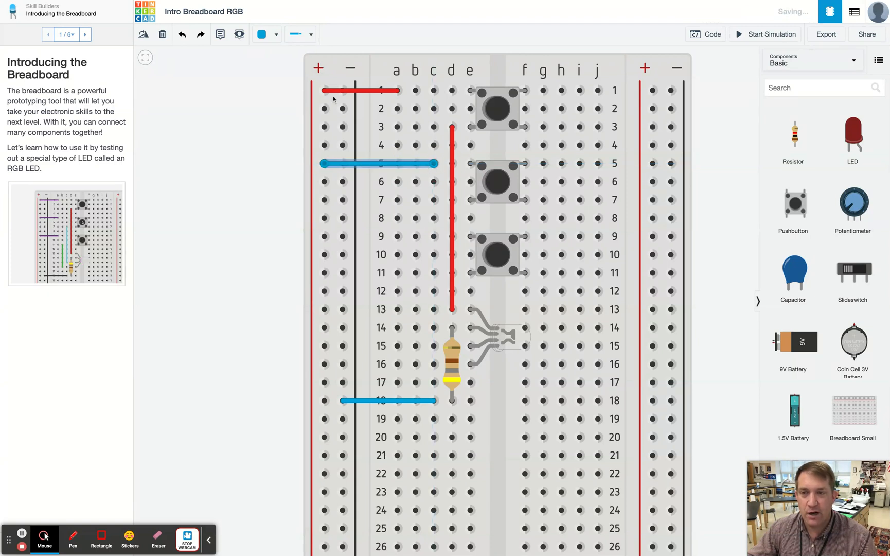
{"action": "left_click", "coordinate": [277, 34]}
{"action": "left_click", "coordinate": [283, 80]}
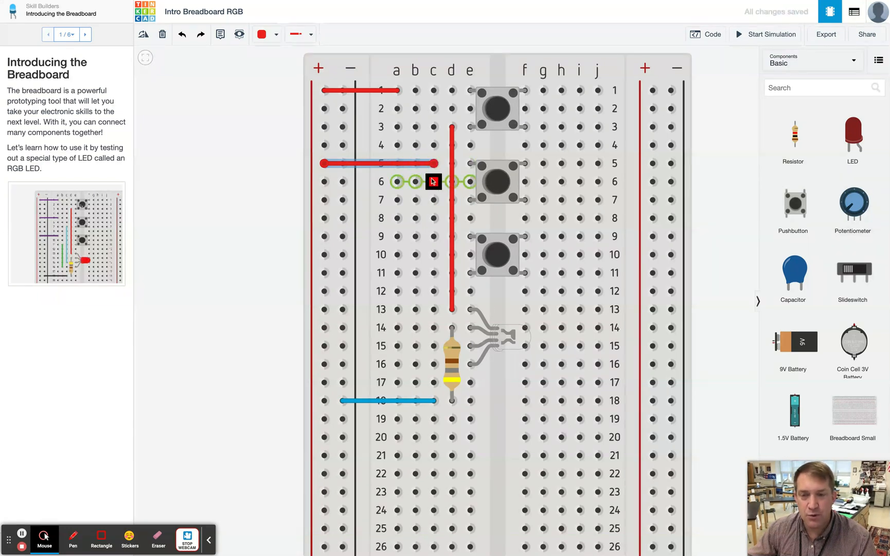
- Draw a wire from hole c7 down to hole c15 and color it blue
{"action": "left_click", "coordinate": [434, 200]}
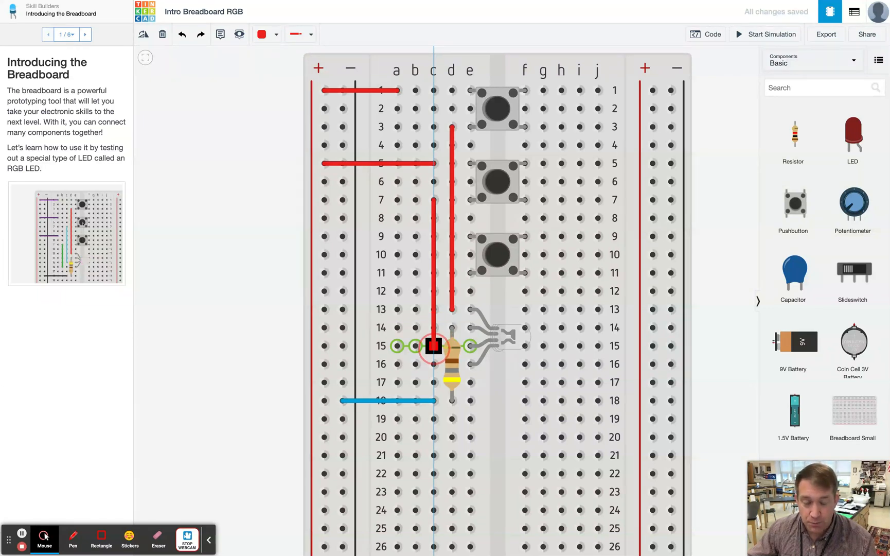
{"action": "left_click", "coordinate": [434, 345]}
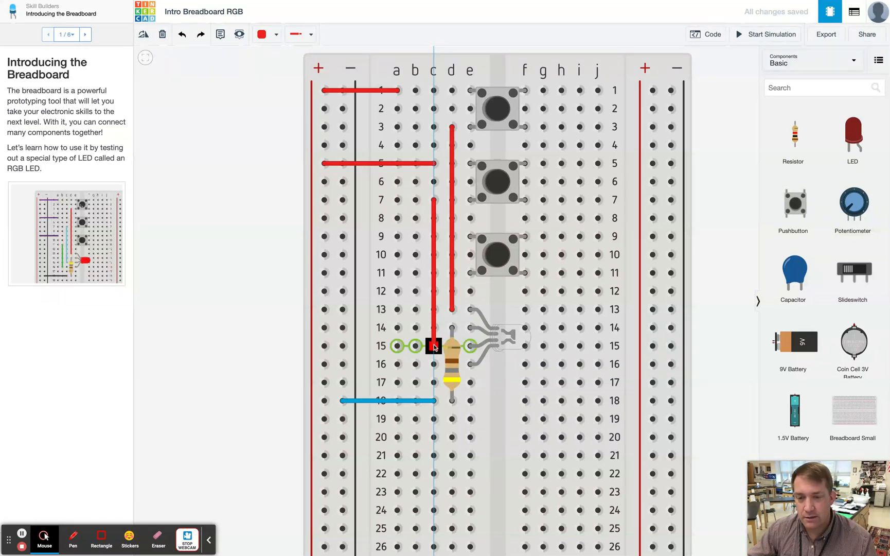
{"action": "left_click", "coordinate": [260, 35]}
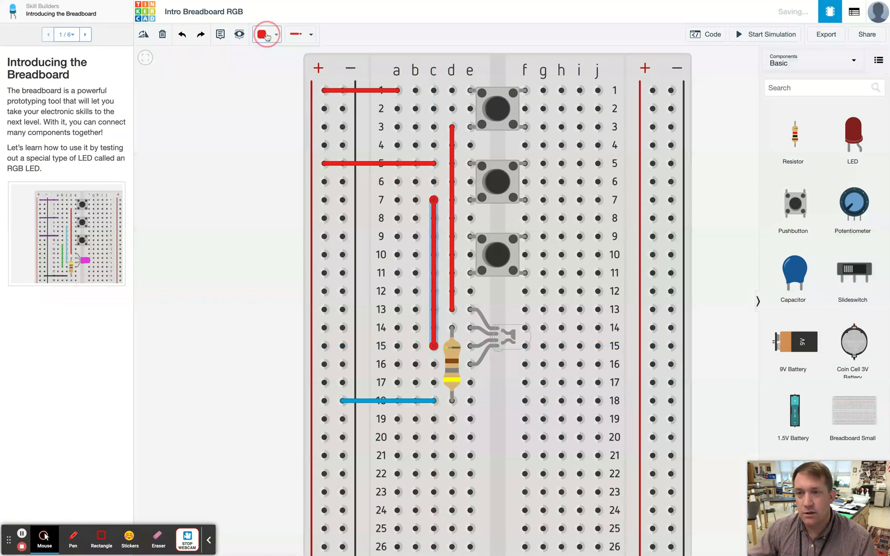
{"action": "left_click", "coordinate": [291, 161]}
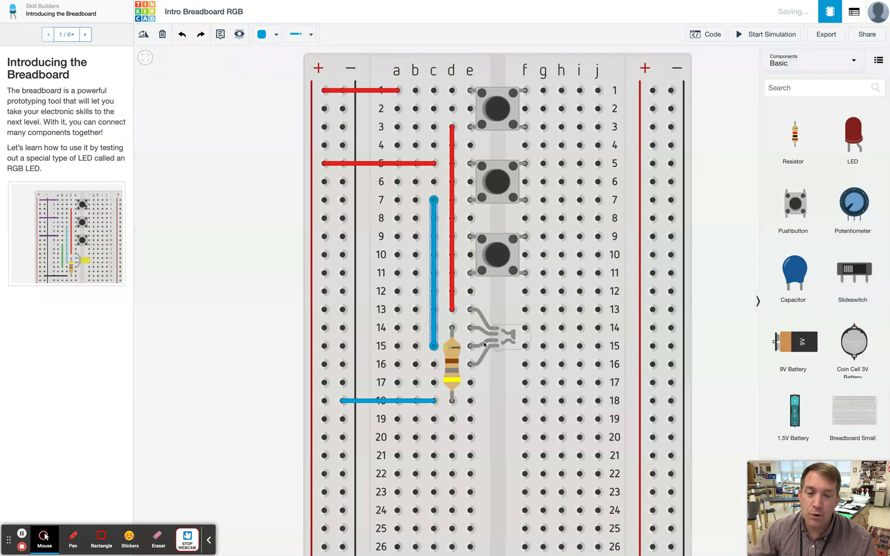
{"action": "left_click", "coordinate": [406, 401]}
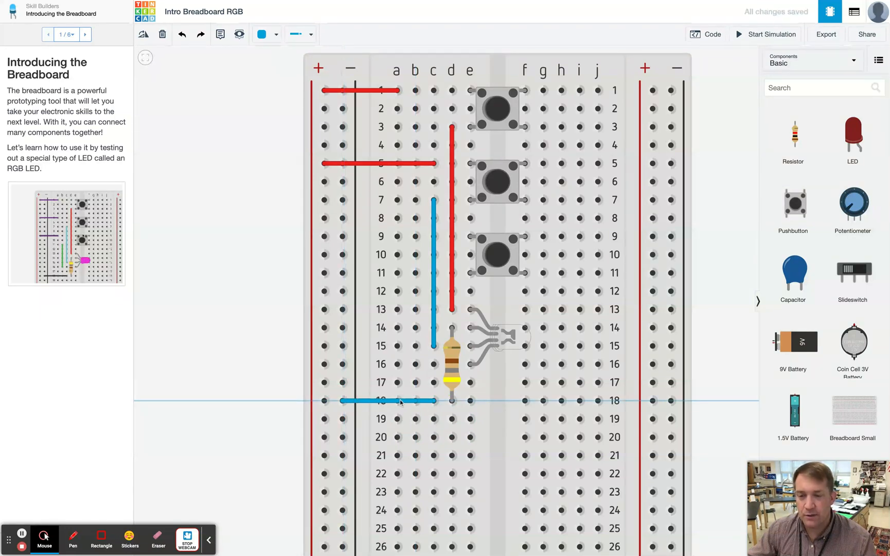
{"action": "left_click", "coordinate": [343, 400]}
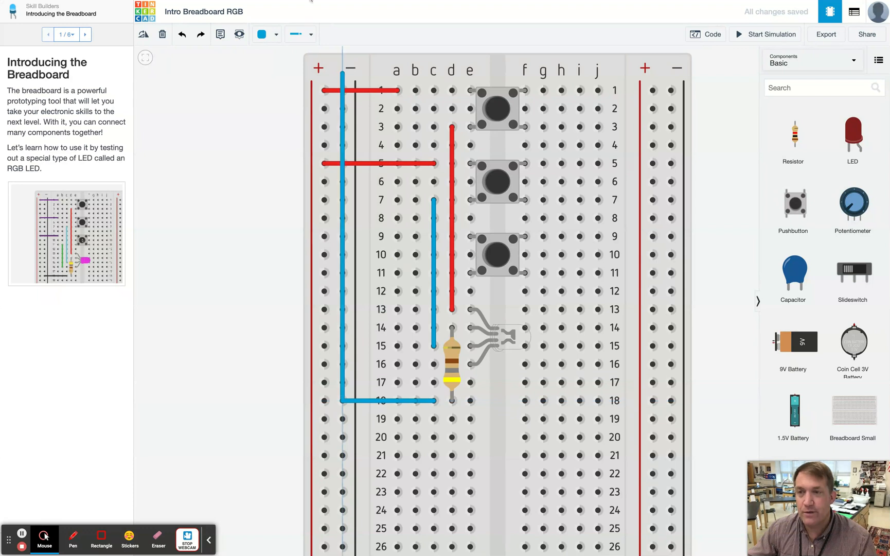
{"action": "left_click", "coordinate": [254, 340]}
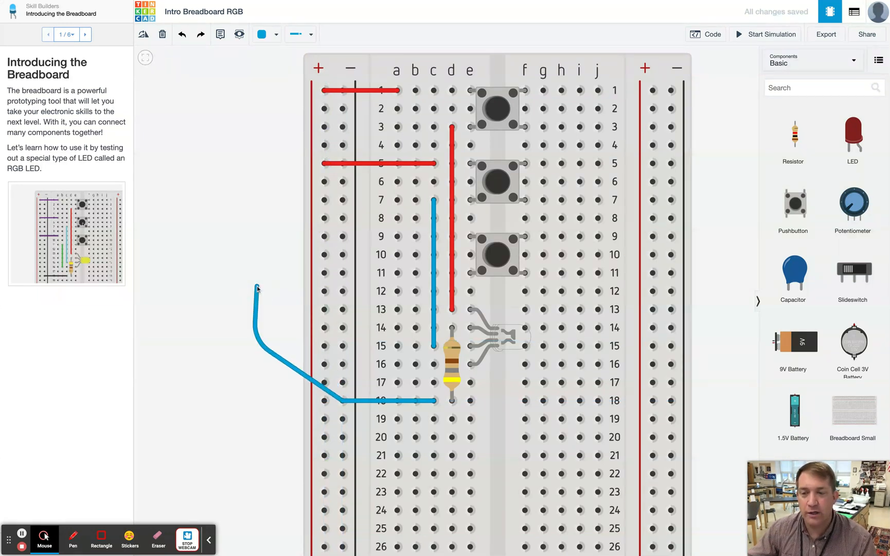
{"action": "left_click", "coordinate": [257, 286]}
{"action": "left_click", "coordinate": [324, 291]}
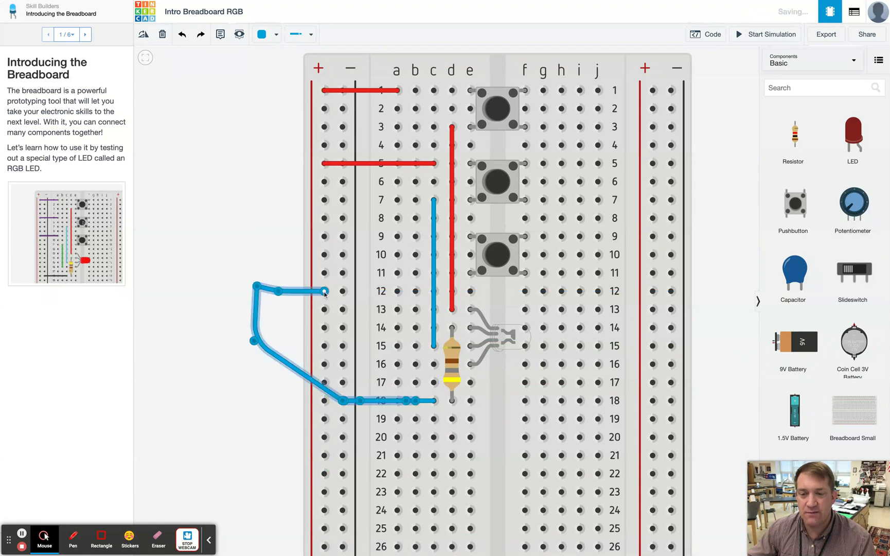
{"action": "key", "text": "Delete"}
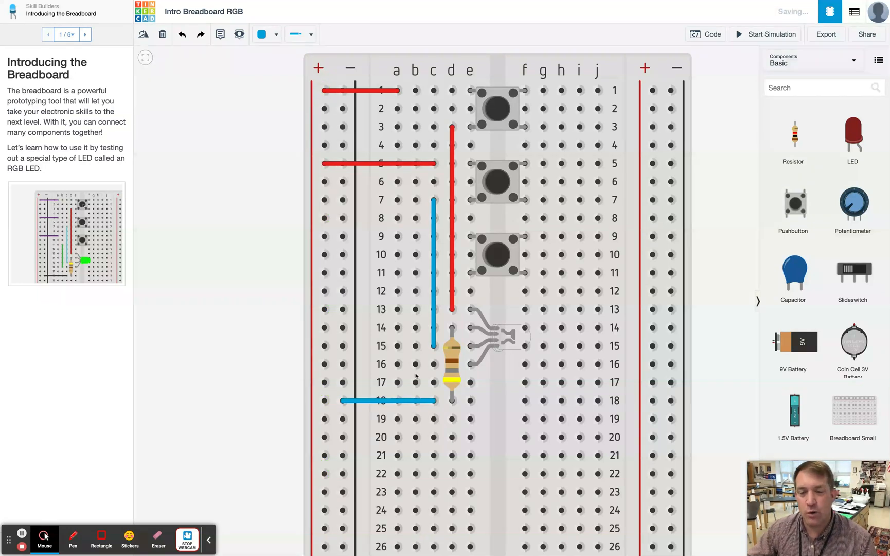
- Recolor the wire between the − rail and c18 black
{"action": "left_click", "coordinate": [415, 401]}
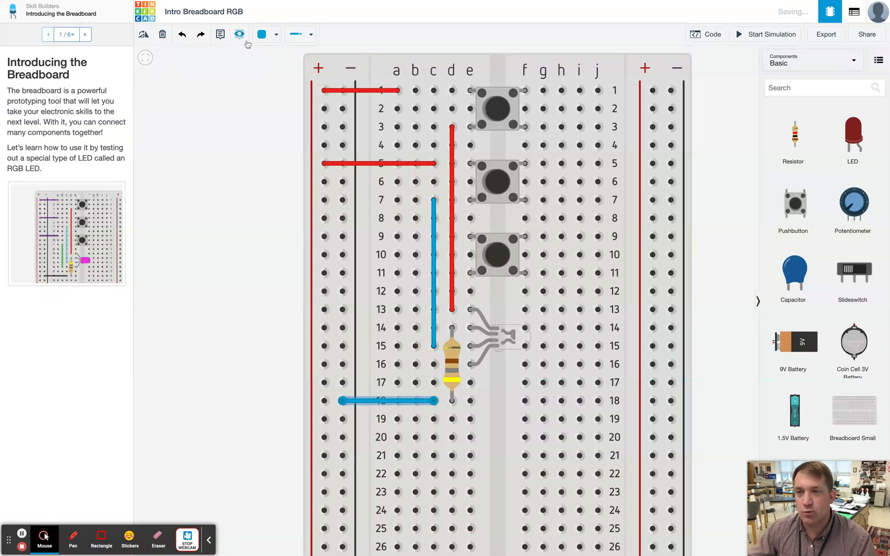
{"action": "left_click", "coordinate": [261, 34]}
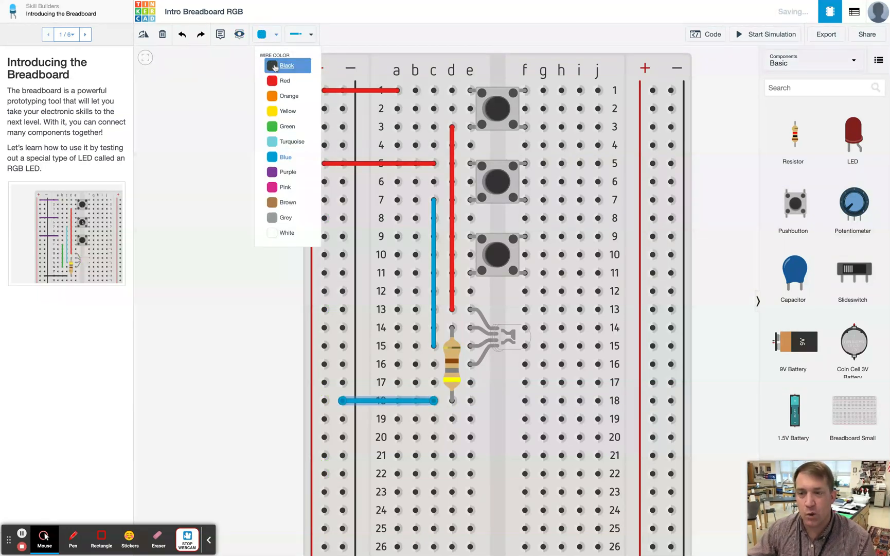
{"action": "left_click", "coordinate": [274, 66]}
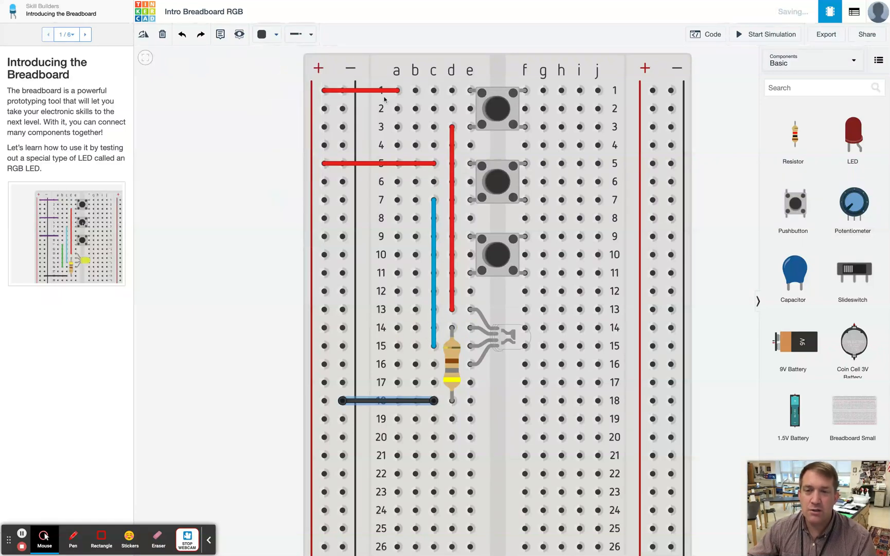
- Draw a wire from the left + rail to hole b9 and color it red
{"action": "scroll", "coordinate": [498, 110], "scroll_direction": "up", "scroll_amount": 3}
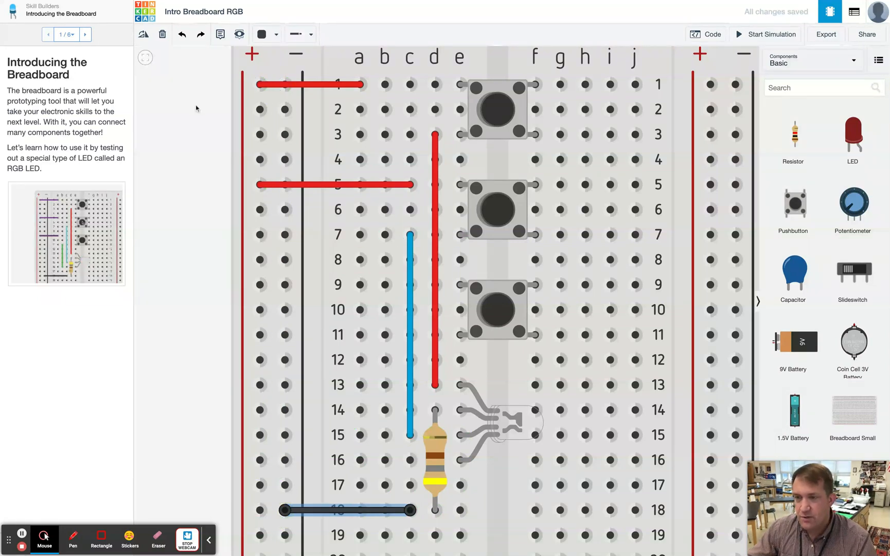
{"action": "left_click", "coordinate": [261, 287]}
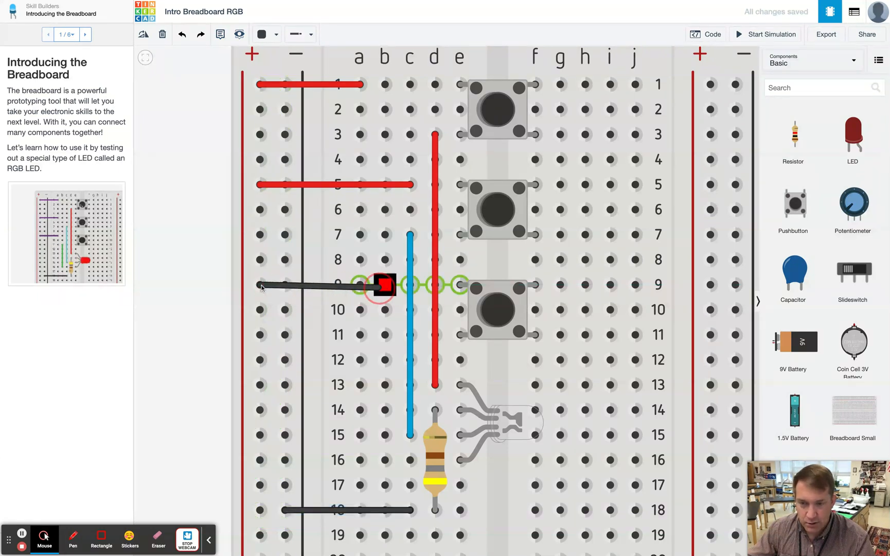
{"action": "left_click", "coordinate": [385, 285]}
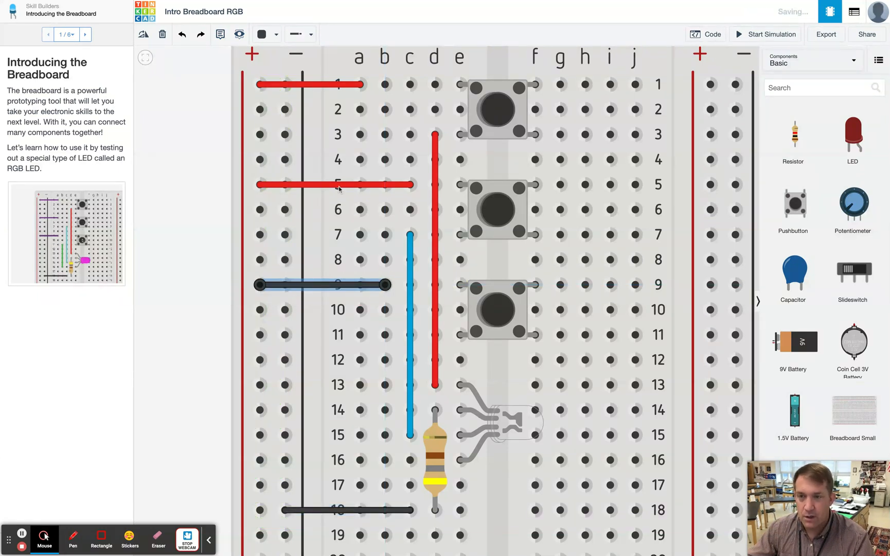
{"action": "left_click", "coordinate": [255, 40]}
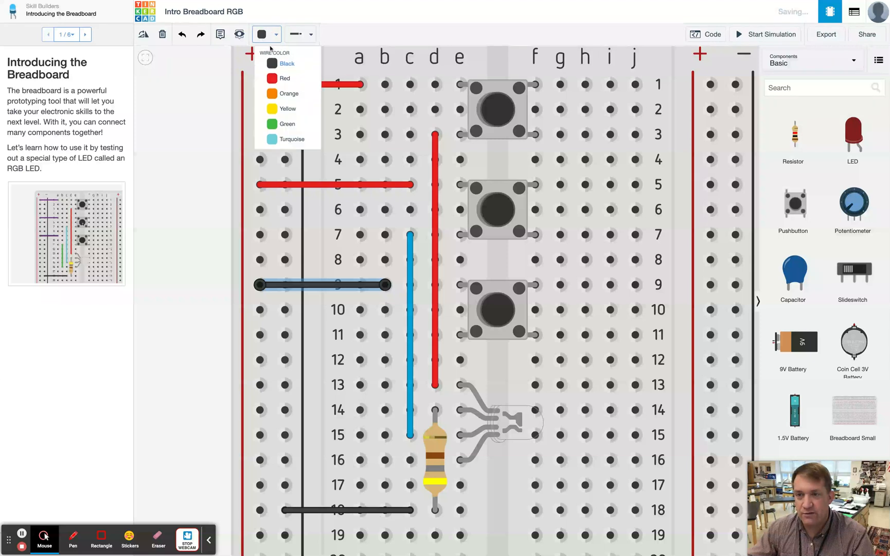
{"action": "left_click", "coordinate": [281, 80]}
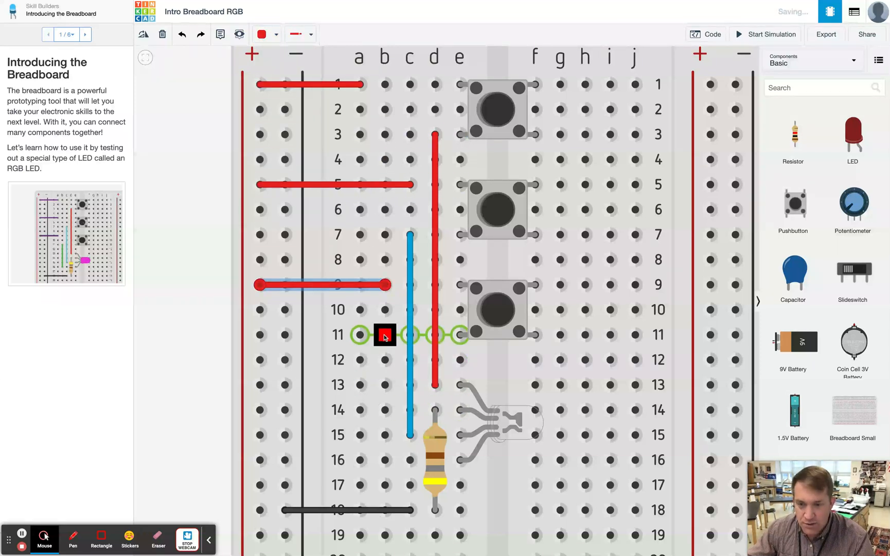
- Draw a wire from hole b11 down to hole b16 and color it green
{"action": "left_click", "coordinate": [383, 336]}
{"action": "left_click_drag", "start_coordinate": [384, 336], "coordinate": [386, 462]}
{"action": "left_click", "coordinate": [385, 459]}
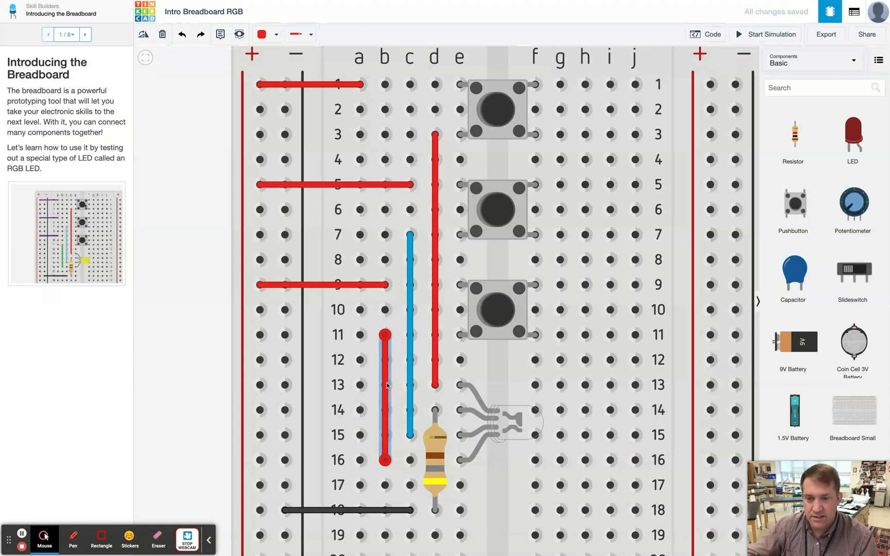
{"action": "left_click", "coordinate": [276, 34]}
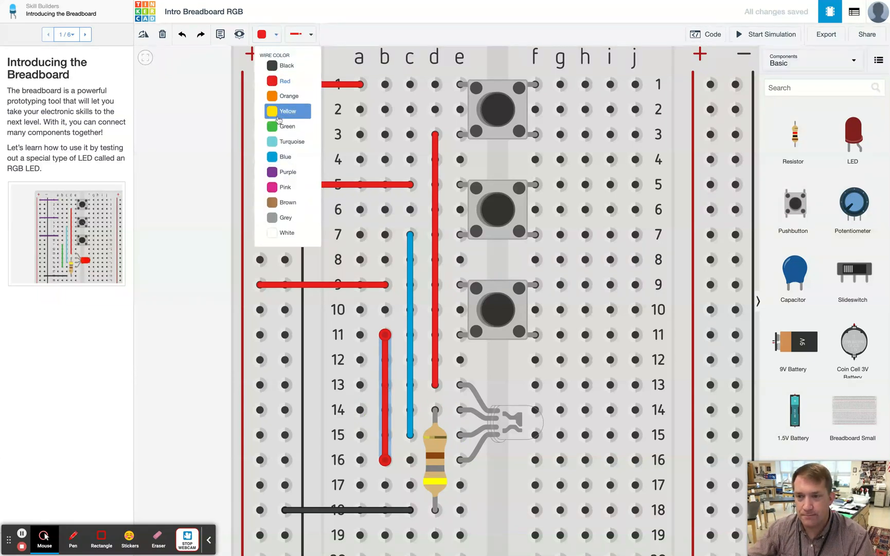
{"action": "left_click", "coordinate": [279, 127]}
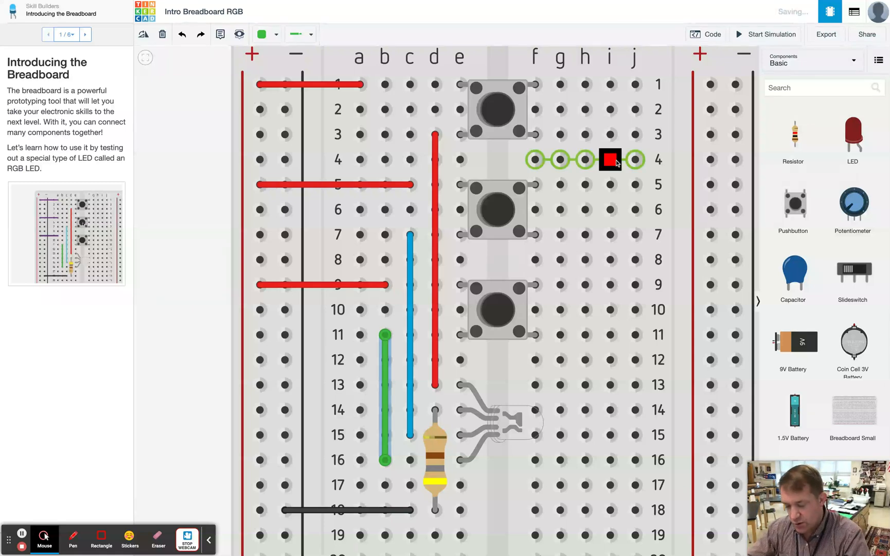
- Fit the circuit in view, start the simulation, and press the top pushbutton to test the LED
{"action": "key", "text": "f"}
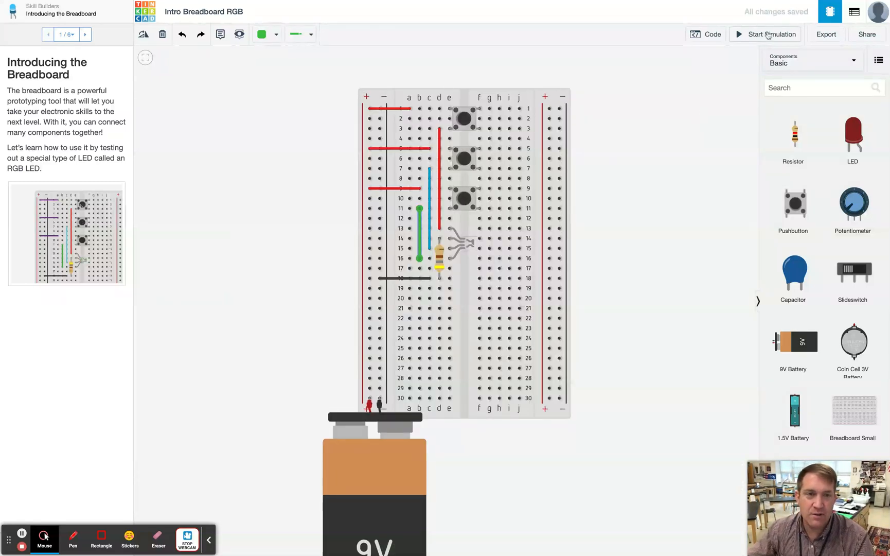
{"action": "left_click", "coordinate": [767, 34]}
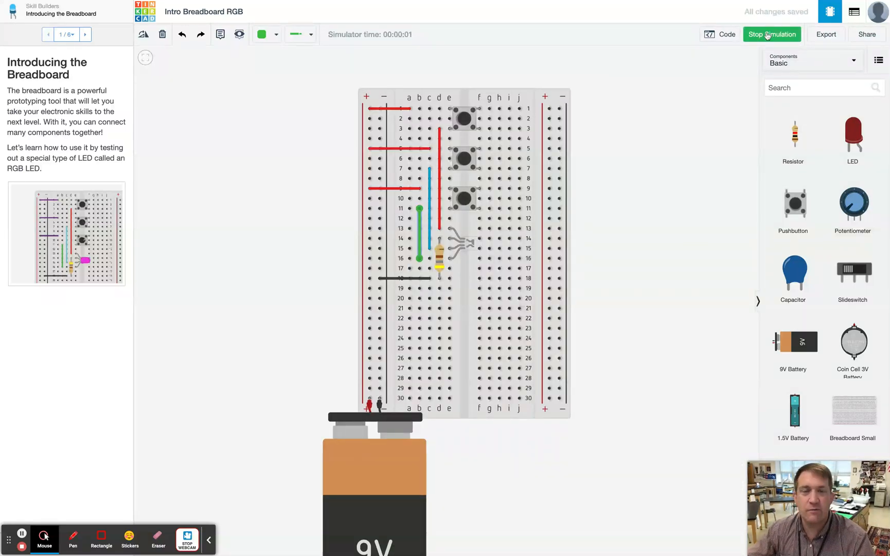
{"action": "left_click", "coordinate": [463, 120]}
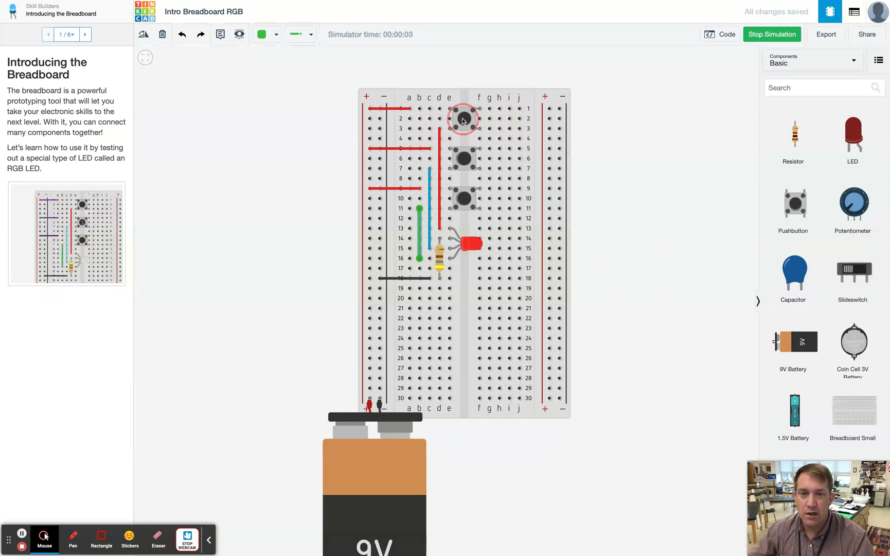
{"action": "left_click", "coordinate": [463, 119]}
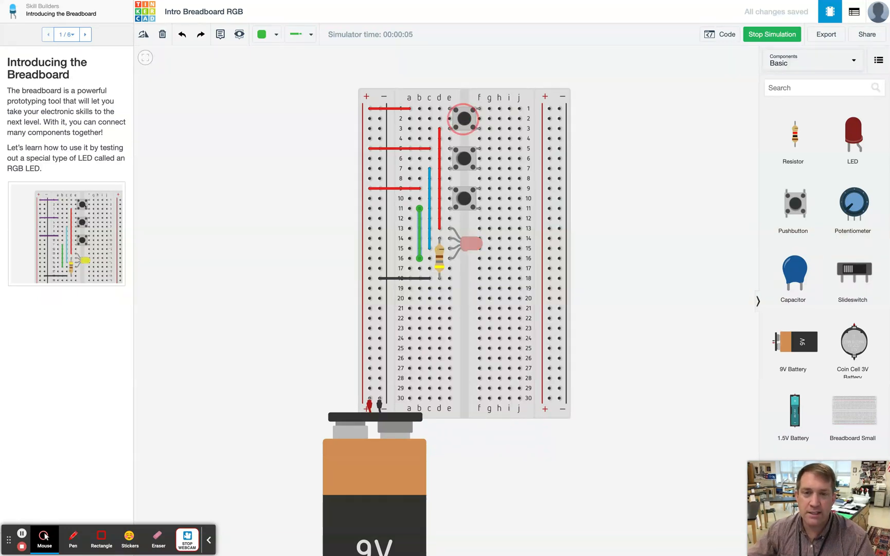
- Press the pushbuttons singly and in combination during the simulation to test the RGB LED colors
{"action": "left_click", "coordinate": [469, 160]}
{"action": "left_click", "coordinate": [470, 160]}
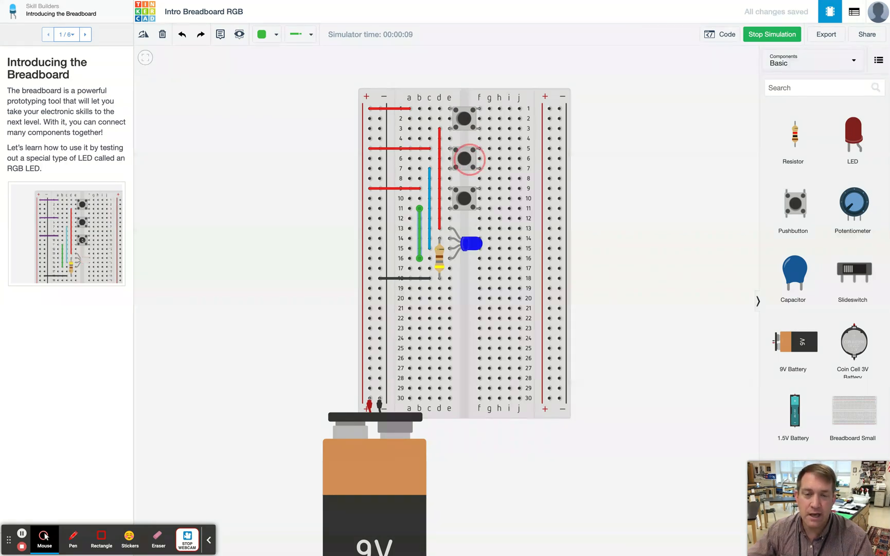
{"action": "left_click", "coordinate": [464, 200]}
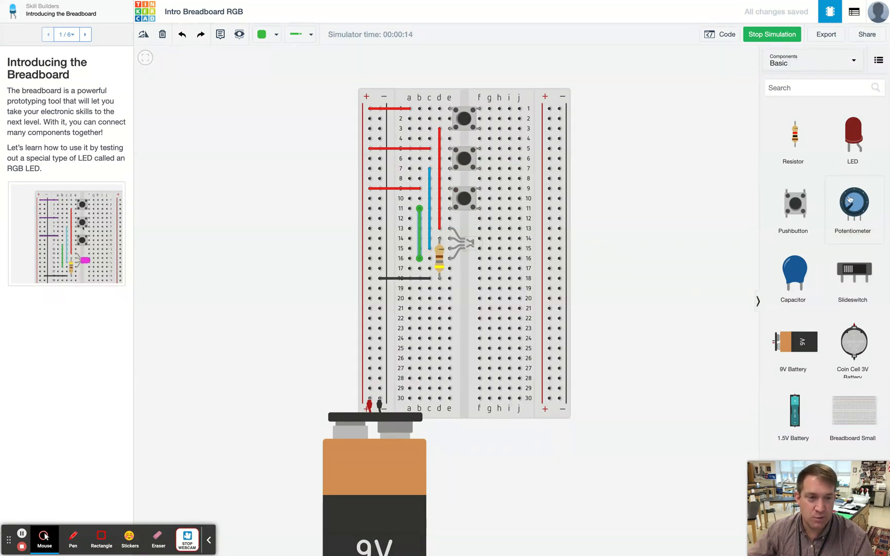
{"action": "left_click", "coordinate": [468, 125]}
{"action": "left_click", "coordinate": [467, 160]}
{"action": "left_click", "coordinate": [467, 121]}
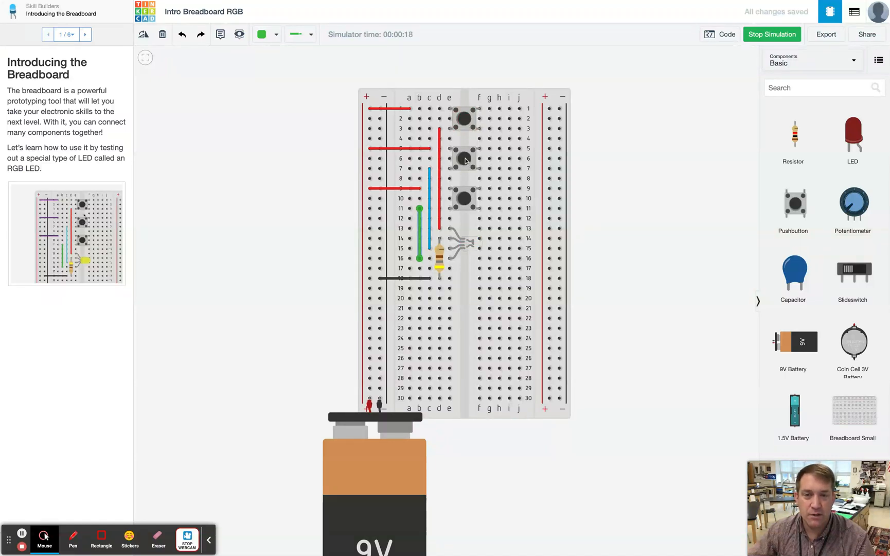
{"action": "left_click", "coordinate": [467, 161]}
{"action": "left_click", "coordinate": [466, 120]}
{"action": "left_click", "coordinate": [464, 160]}
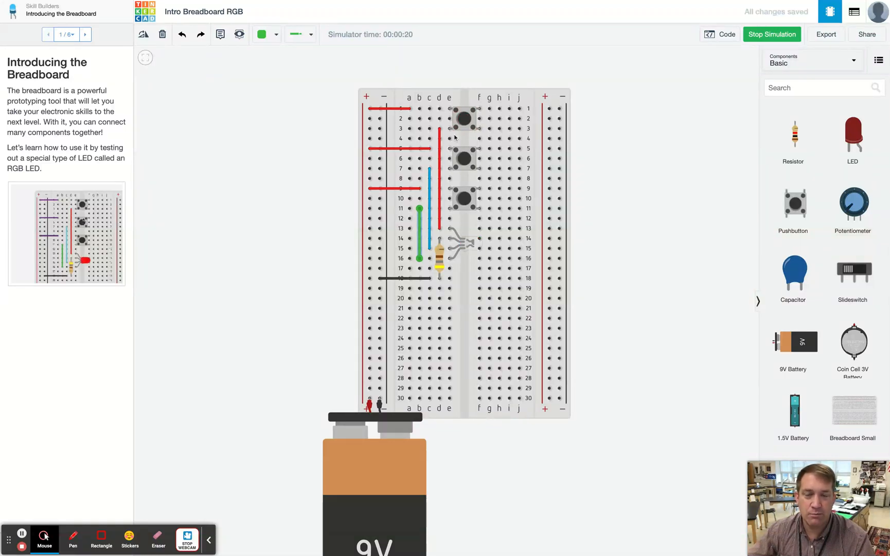
{"action": "left_click", "coordinate": [463, 162]}
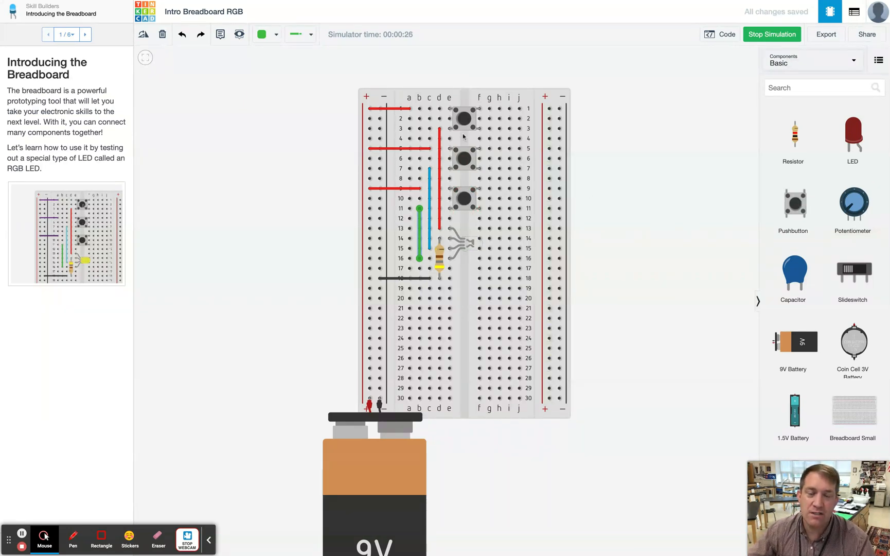
- Add a slide switch near the top right of the breadboard and rotate it upright
{"action": "scroll", "coordinate": [827, 298], "scroll_direction": "down", "scroll_amount": 3}
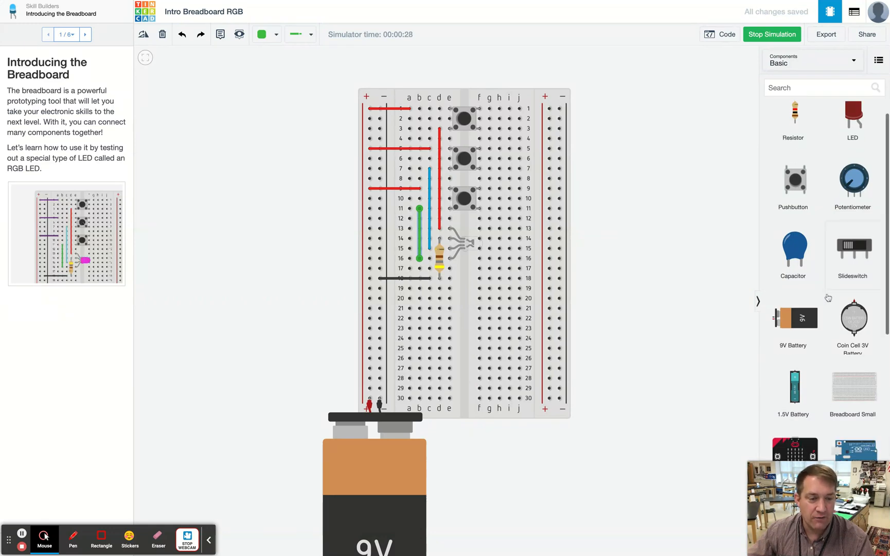
{"action": "scroll", "coordinate": [827, 298], "scroll_direction": "down", "scroll_amount": 5}
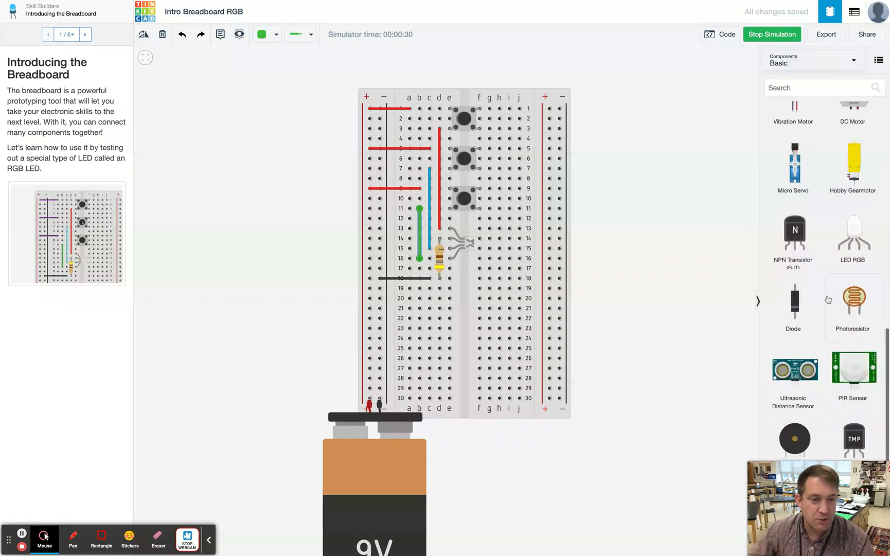
{"action": "scroll", "coordinate": [827, 298], "scroll_direction": "up", "scroll_amount": 10}
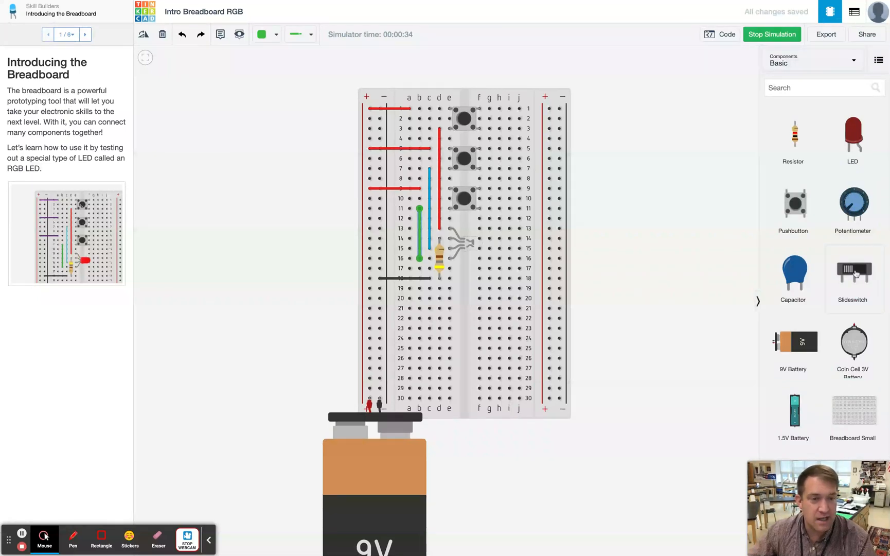
{"action": "left_click_drag", "start_coordinate": [856, 274], "coordinate": [523, 120]}
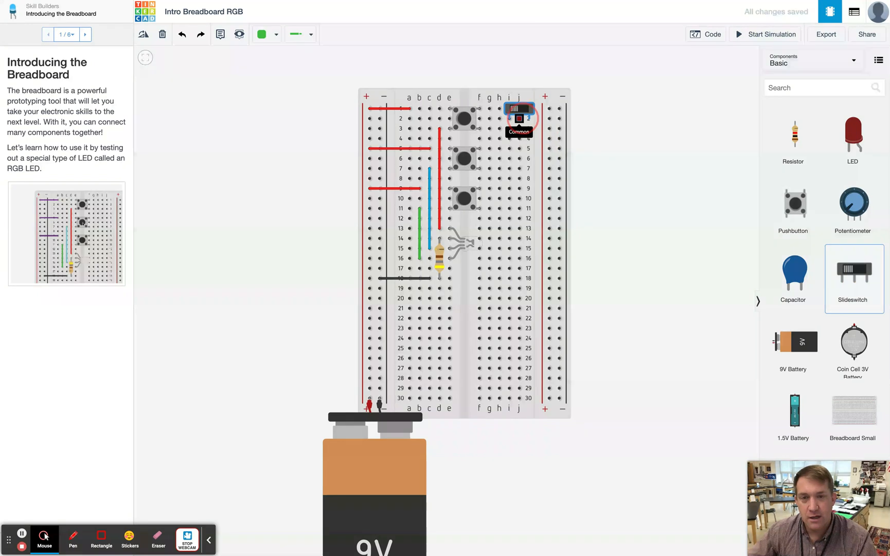
{"action": "left_click", "coordinate": [143, 34]}
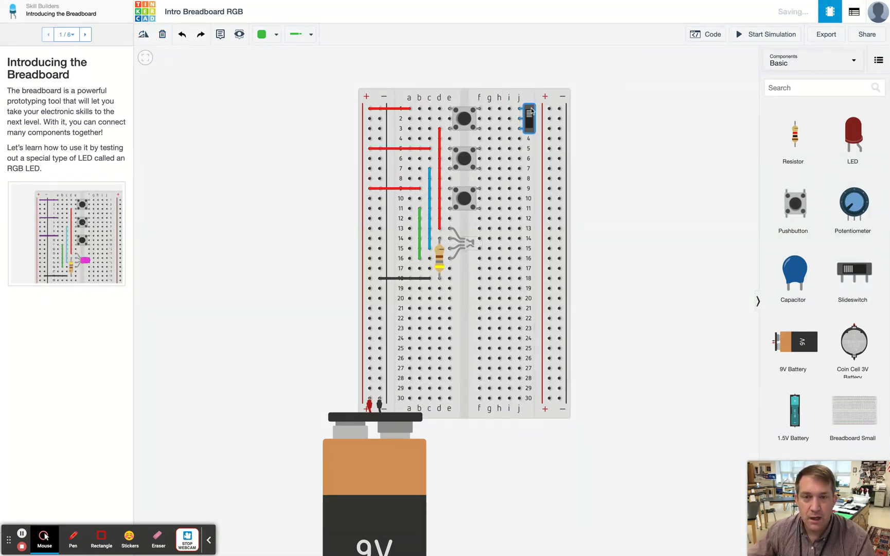
{"action": "left_click_drag", "start_coordinate": [531, 114], "coordinate": [519, 113]}
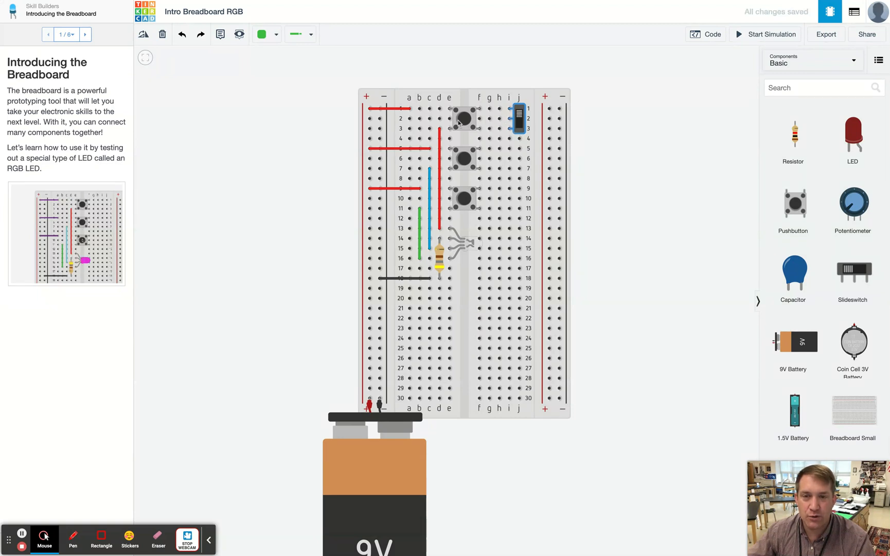
- Move the top pushbutton to the right half and place the slide switch at rows 1–3 in its spot
{"action": "left_click_drag", "start_coordinate": [461, 114], "coordinate": [532, 174]}
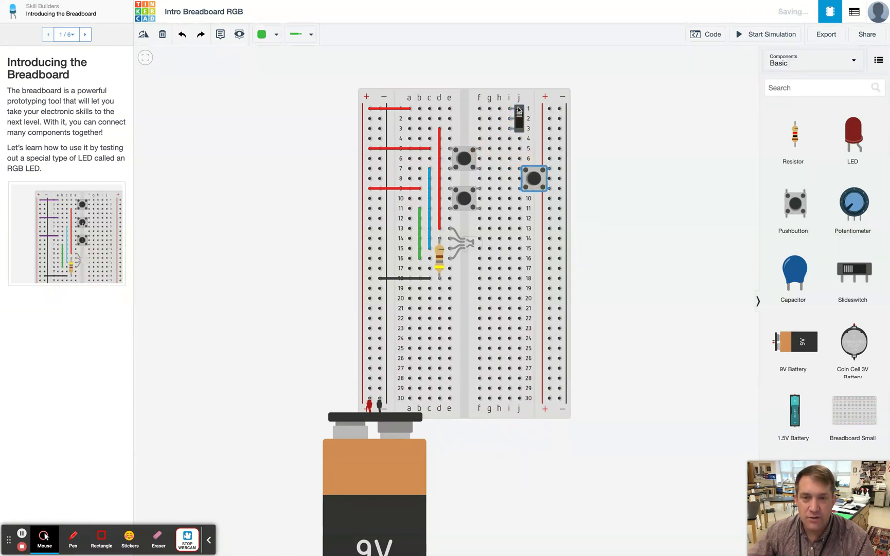
{"action": "left_click_drag", "start_coordinate": [520, 111], "coordinate": [459, 111]}
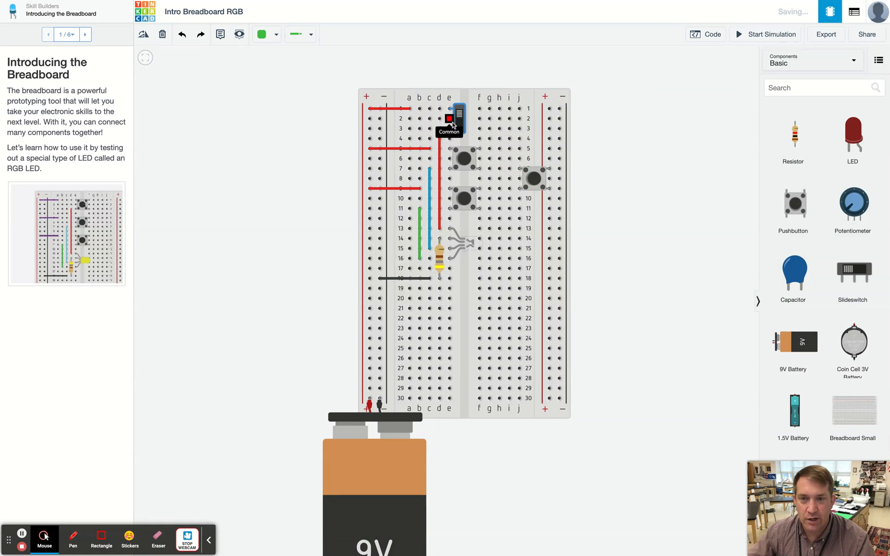
- Move the top end of the red vertical wire up to hole d2
{"action": "left_click", "coordinate": [440, 130]}
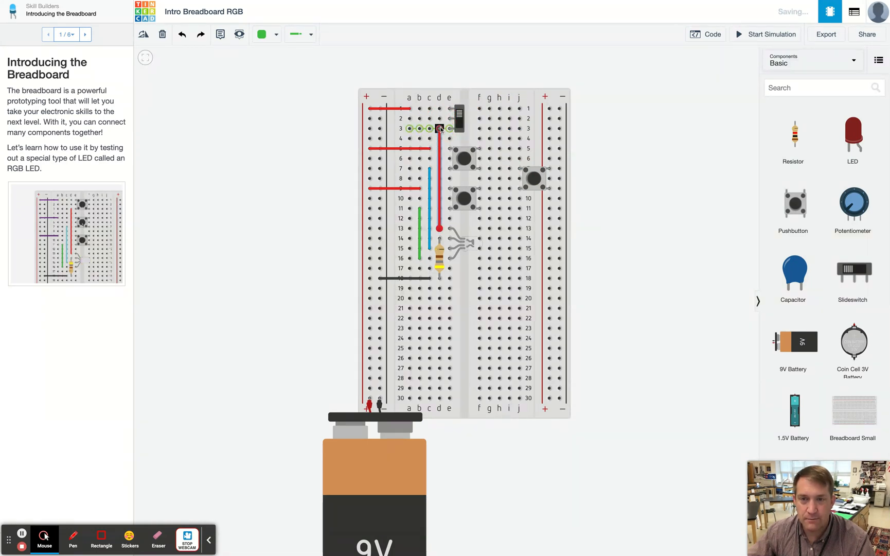
{"action": "left_click_drag", "start_coordinate": [441, 130], "coordinate": [441, 129]}
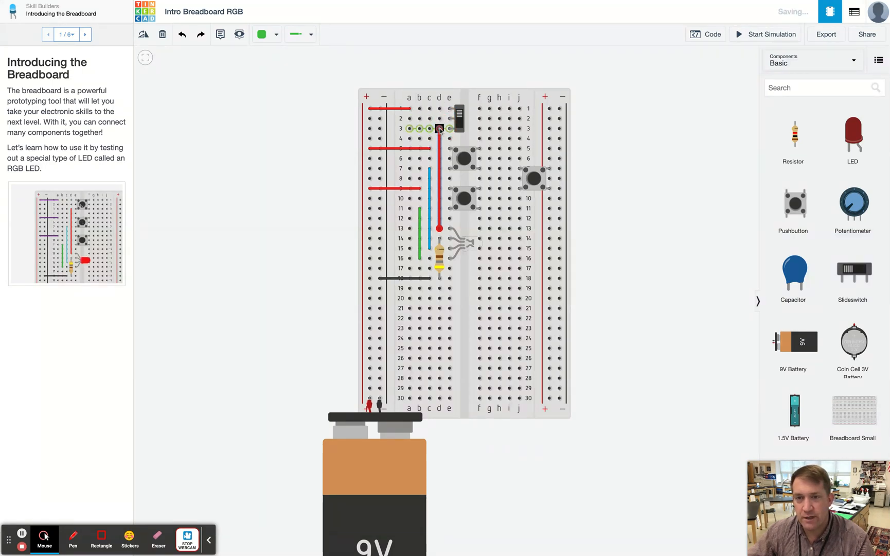
{"action": "left_click", "coordinate": [439, 129]}
{"action": "left_click", "coordinate": [440, 129]}
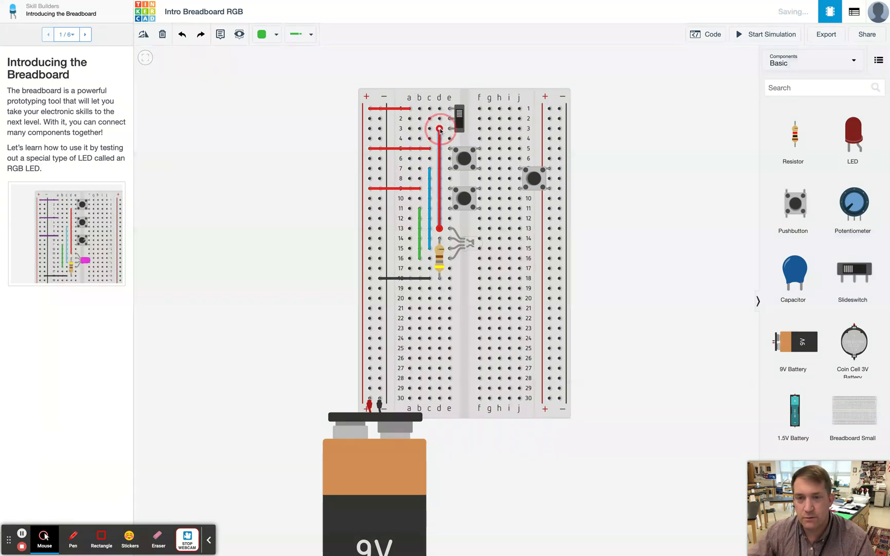
{"action": "left_click_drag", "start_coordinate": [440, 130], "coordinate": [439, 119]}
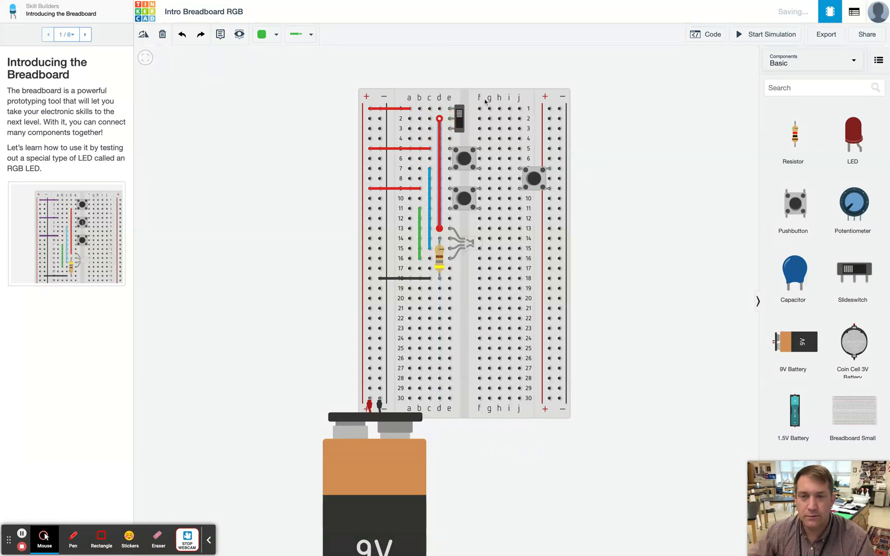
- Start the simulation and test the slide switch together with the pushbuttons
{"action": "left_click", "coordinate": [429, 91]}
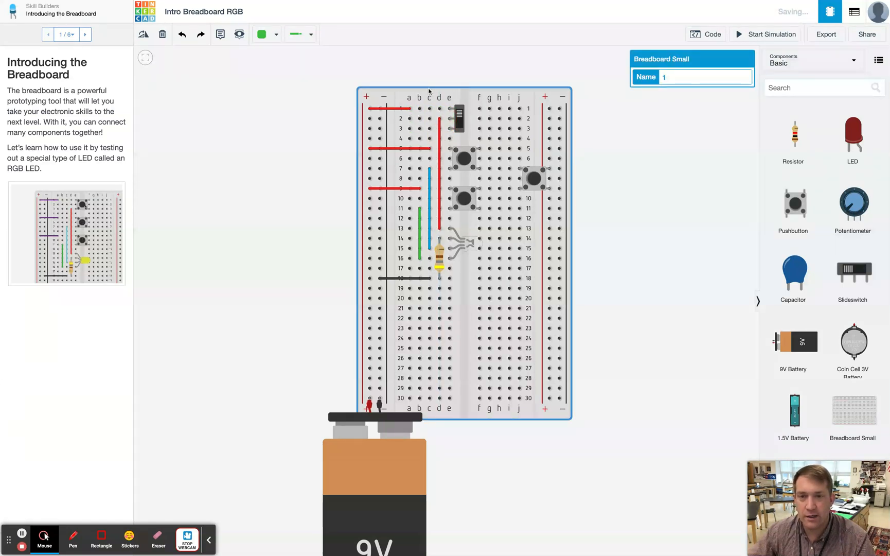
{"action": "left_click", "coordinate": [766, 34]}
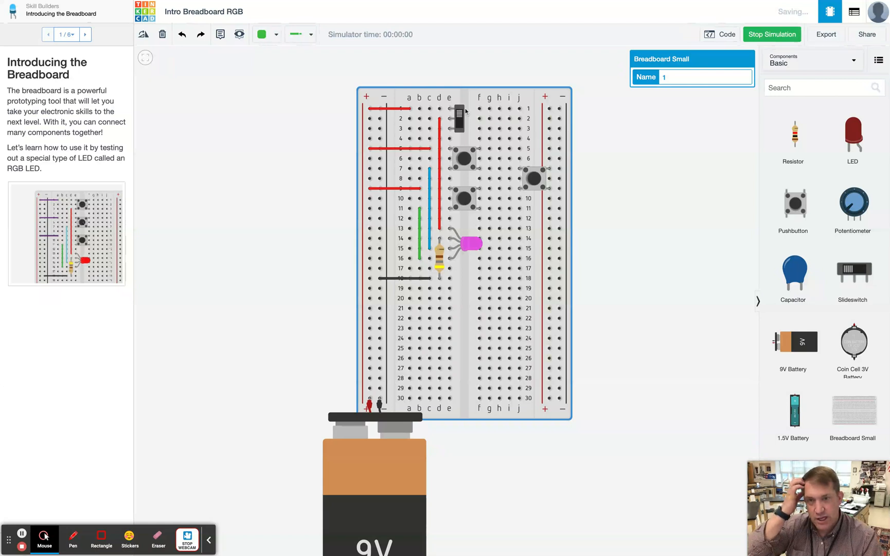
{"action": "left_click", "coordinate": [459, 125]}
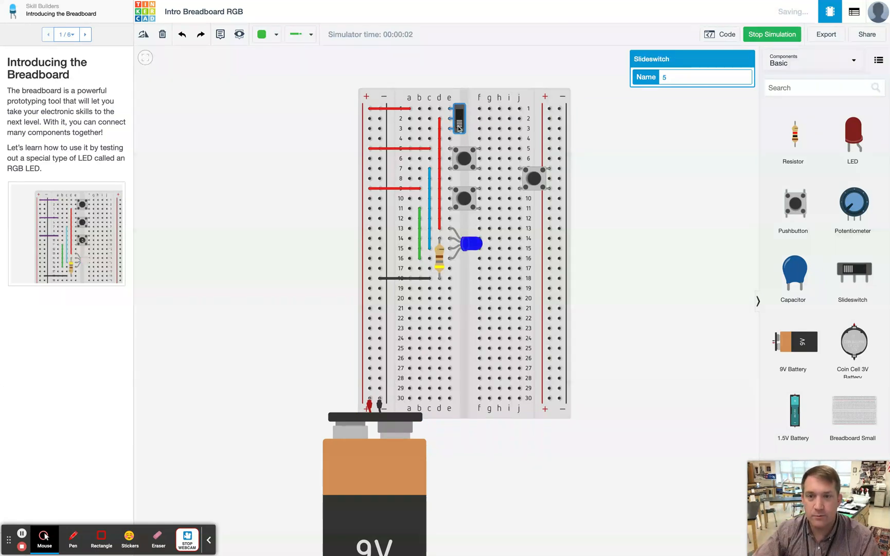
{"action": "left_click", "coordinate": [460, 126]}
{"action": "left_click", "coordinate": [463, 156]}
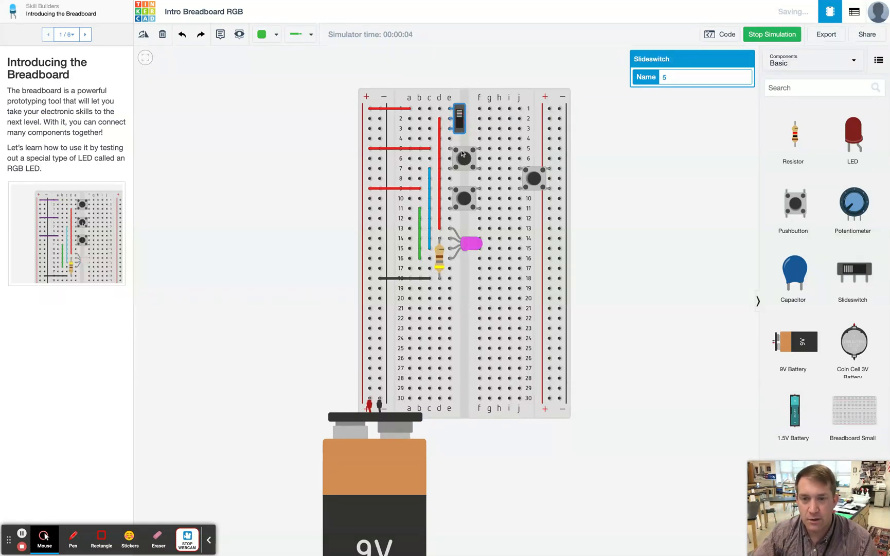
{"action": "left_click", "coordinate": [461, 118]}
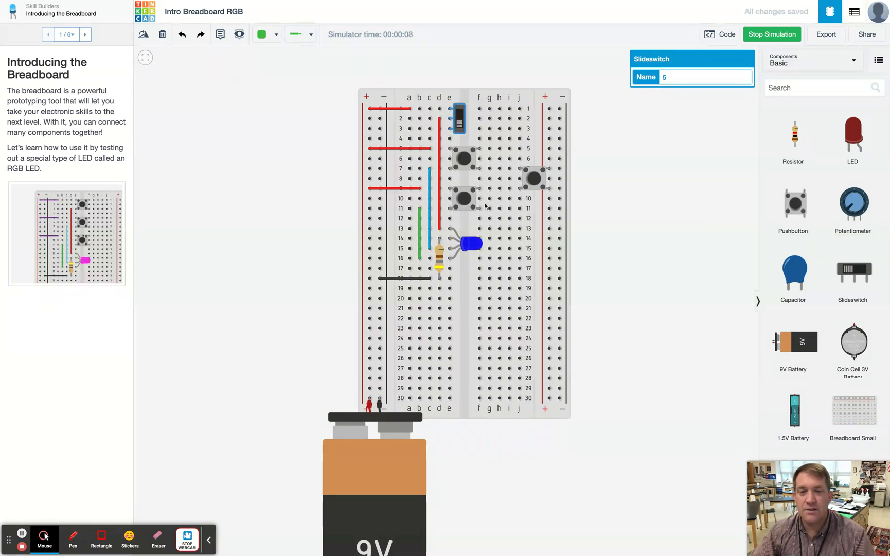
{"action": "left_click", "coordinate": [460, 123]}
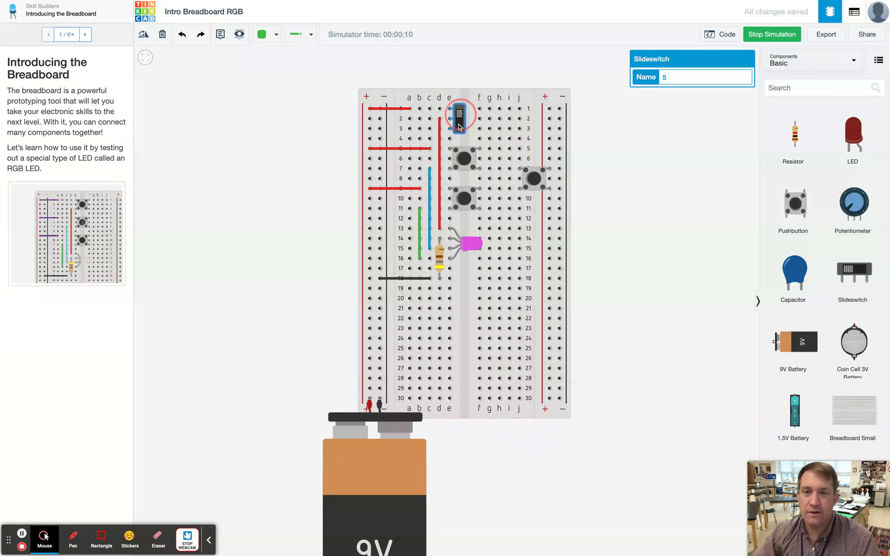
{"action": "left_click", "coordinate": [462, 130]}
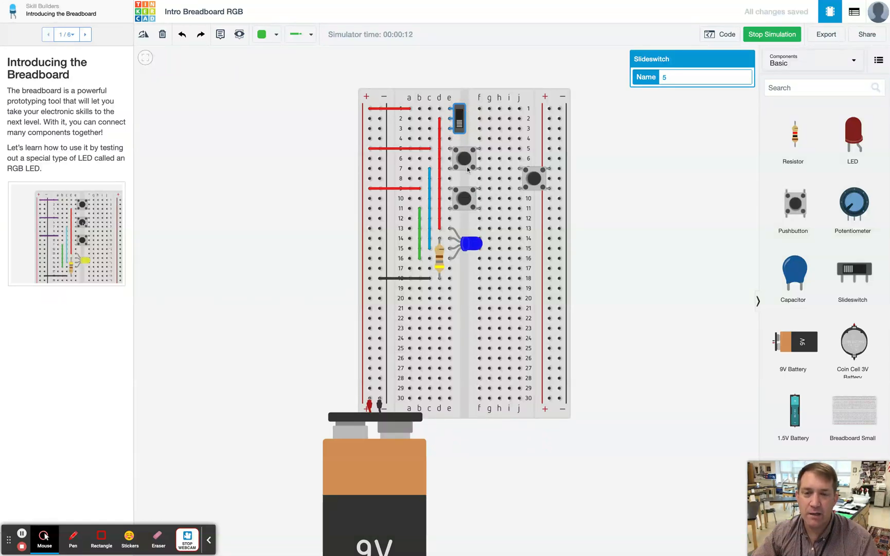
{"action": "left_click", "coordinate": [461, 196]}
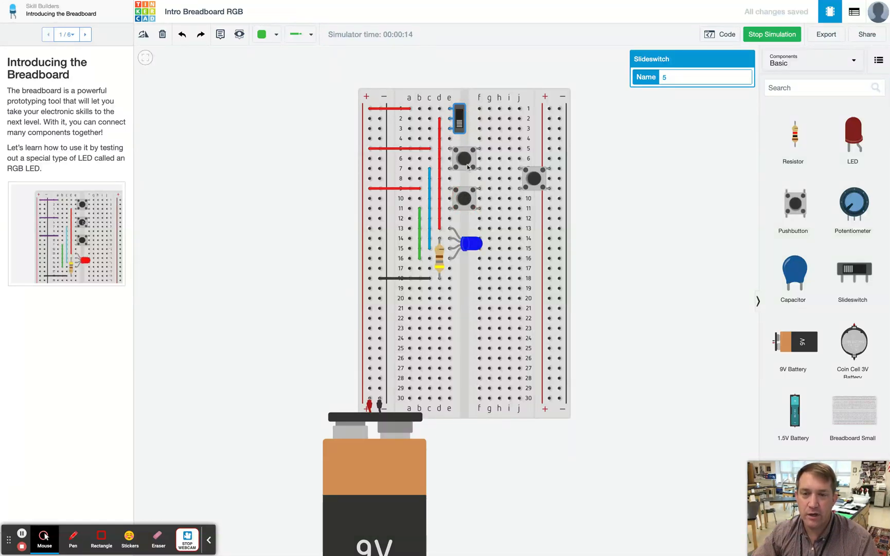
{"action": "left_click", "coordinate": [461, 127]}
{"action": "left_click", "coordinate": [461, 122]}
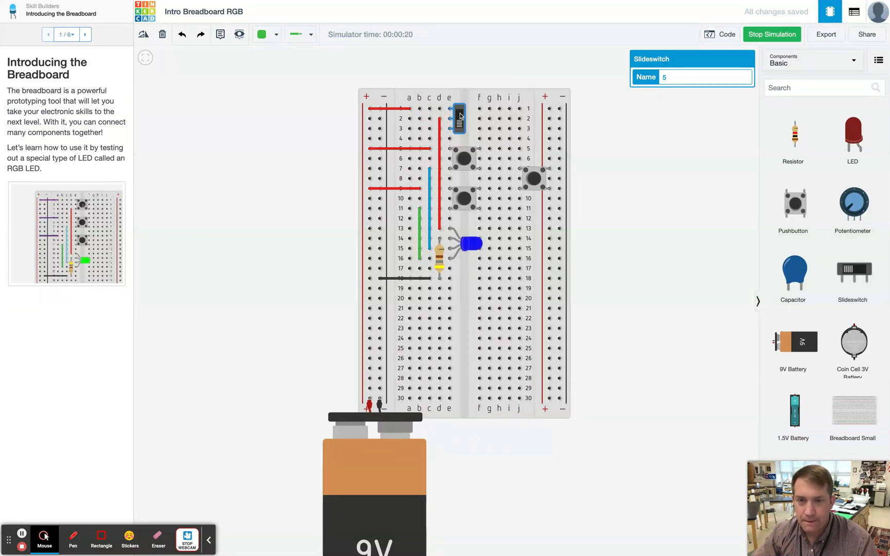
{"action": "left_click", "coordinate": [460, 122]}
{"action": "left_click", "coordinate": [459, 119]}
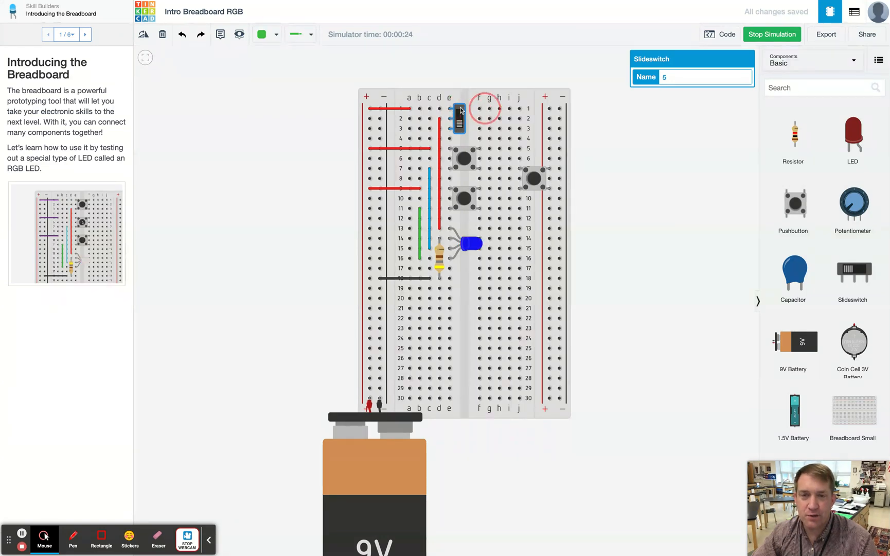
- Delete the slide switch and move the pushbutton back to the top position at rows 1–3
{"action": "scroll", "coordinate": [453, 104], "scroll_direction": "up", "scroll_amount": 4}
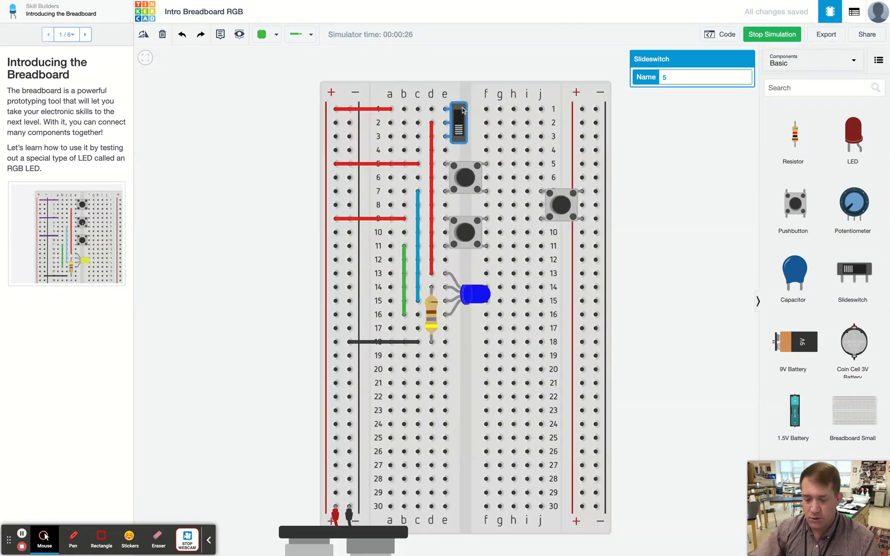
{"action": "key", "text": "Delete"}
{"action": "left_click_drag", "start_coordinate": [564, 196], "coordinate": [468, 113]}
{"action": "scroll", "coordinate": [435, 126], "scroll_direction": "up", "scroll_amount": 4}
{"action": "scroll", "coordinate": [435, 125], "scroll_direction": "up", "scroll_amount": 2}
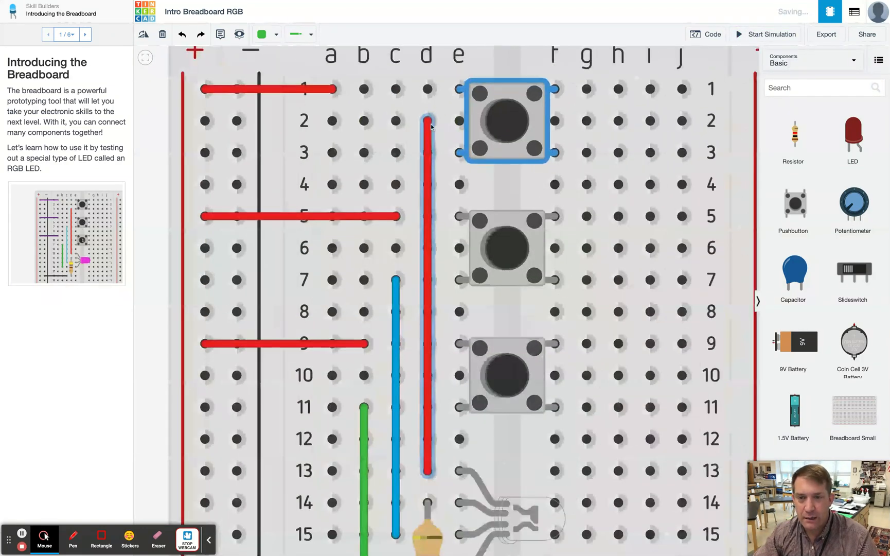
- Reconnect the red vertical wire's top end to hole d3
{"action": "left_click", "coordinate": [427, 131]}
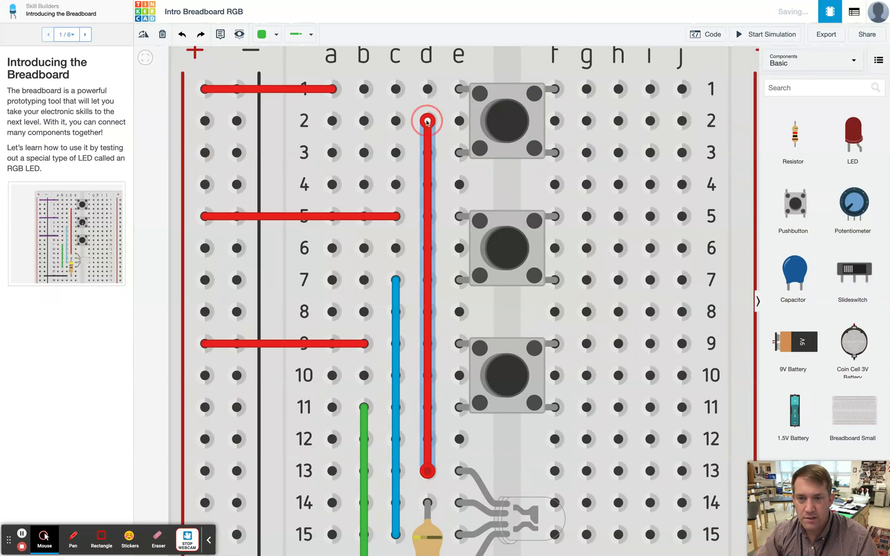
{"action": "left_click_drag", "start_coordinate": [428, 121], "coordinate": [427, 152]}
{"action": "scroll", "coordinate": [428, 153], "scroll_direction": "up", "scroll_amount": 1}
{"action": "left_click", "coordinate": [489, 162]}
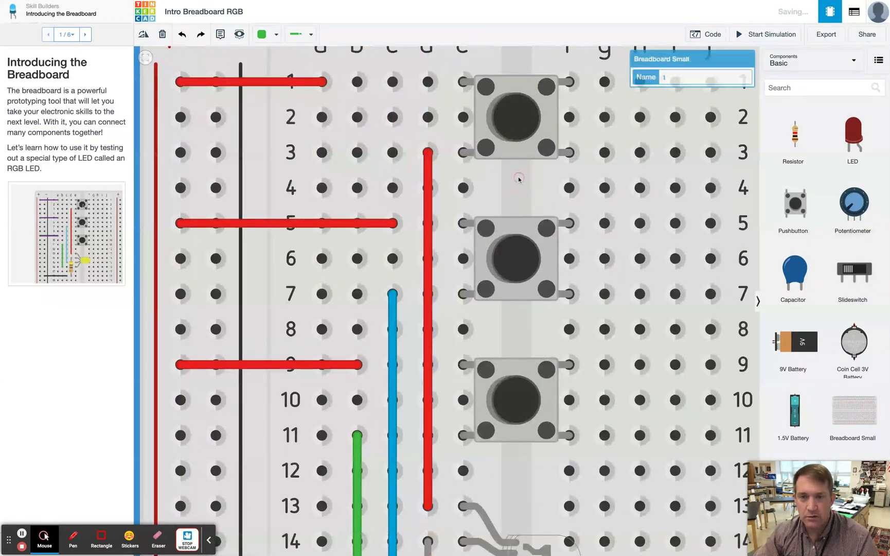
- Restart the simulation and press each pushbutton to test the LED colors
{"action": "left_click", "coordinate": [795, 33]}
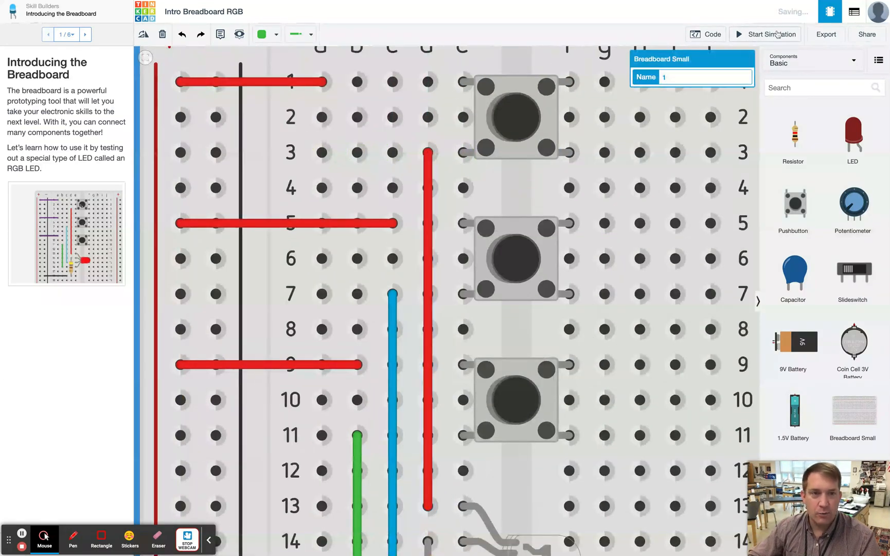
{"action": "left_click", "coordinate": [518, 119]}
{"action": "left_click", "coordinate": [518, 119]}
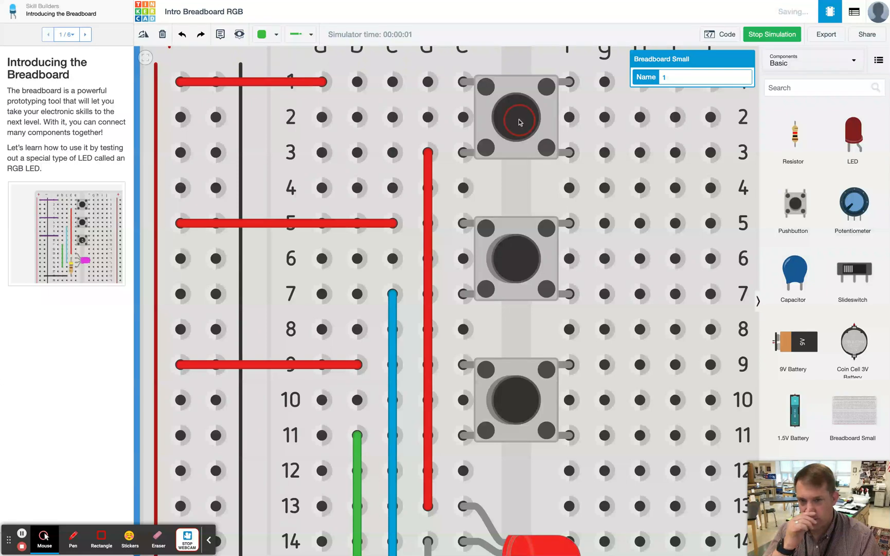
{"action": "left_click", "coordinate": [514, 268]}
{"action": "left_click", "coordinate": [513, 267]}
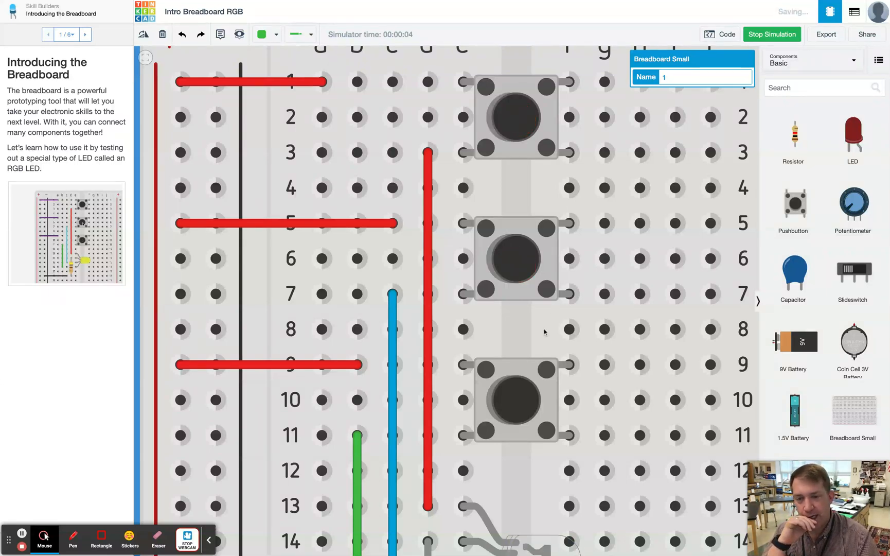
{"action": "left_click", "coordinate": [522, 392]}
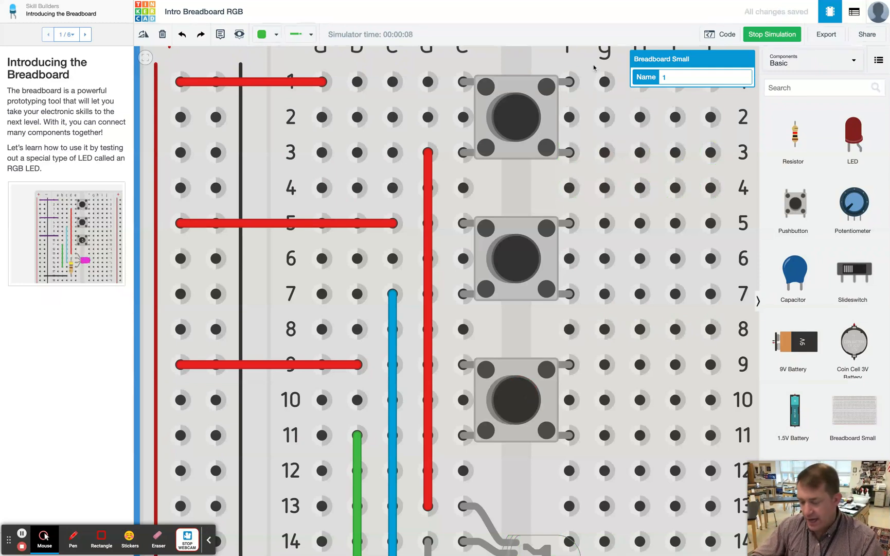
{"action": "key", "text": "f"}
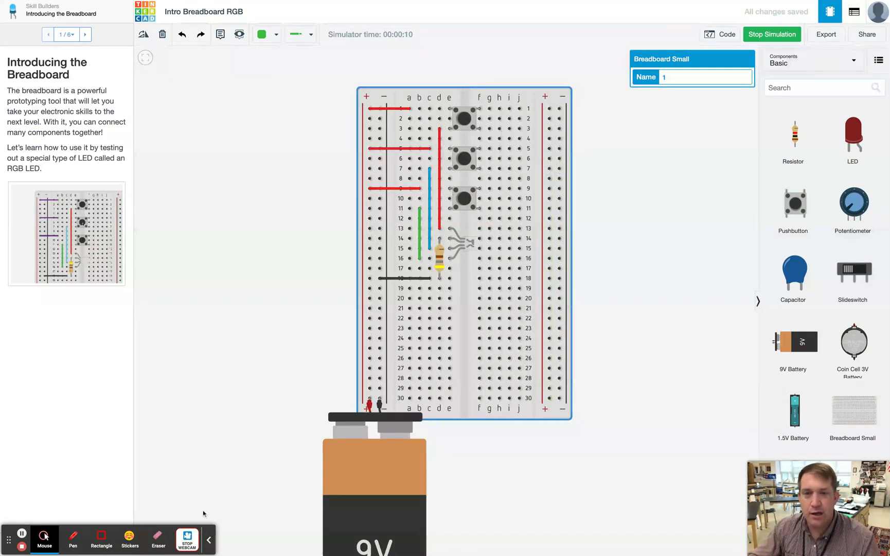